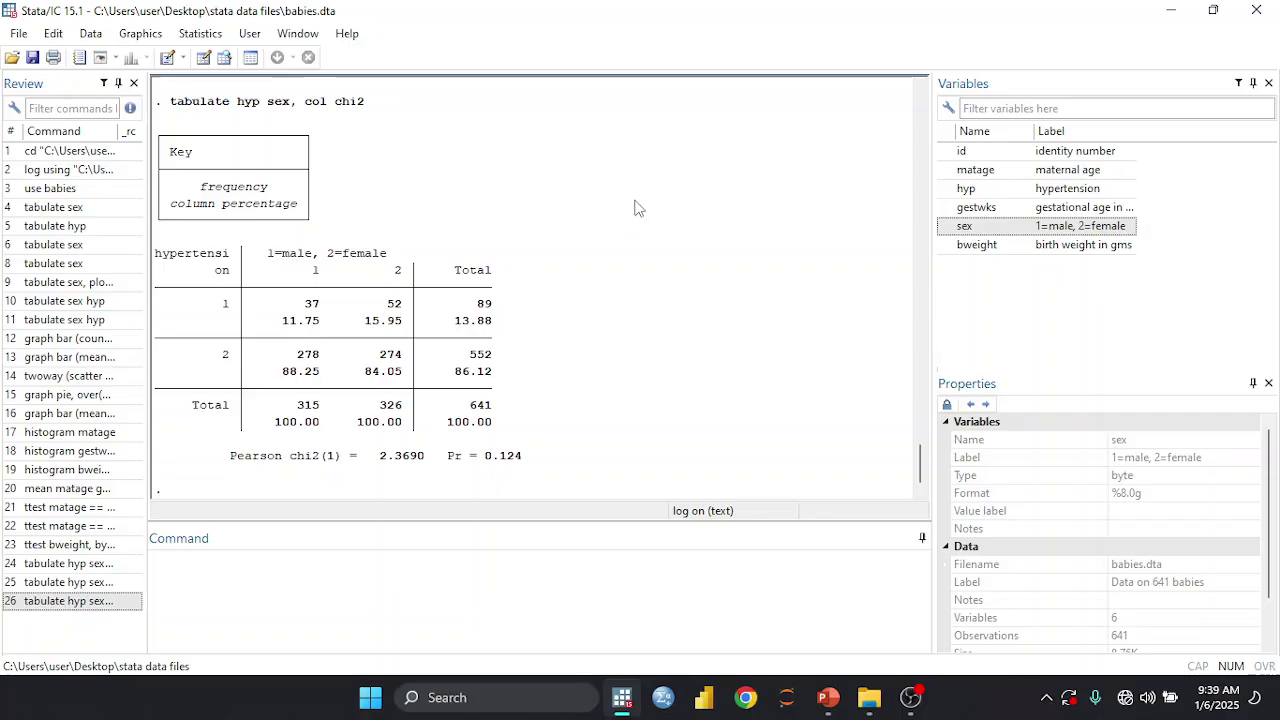
Step: Widen the results area by narrowing the variables list, and open the Summary statistics dialog
drag(929, 289, 1025, 285)
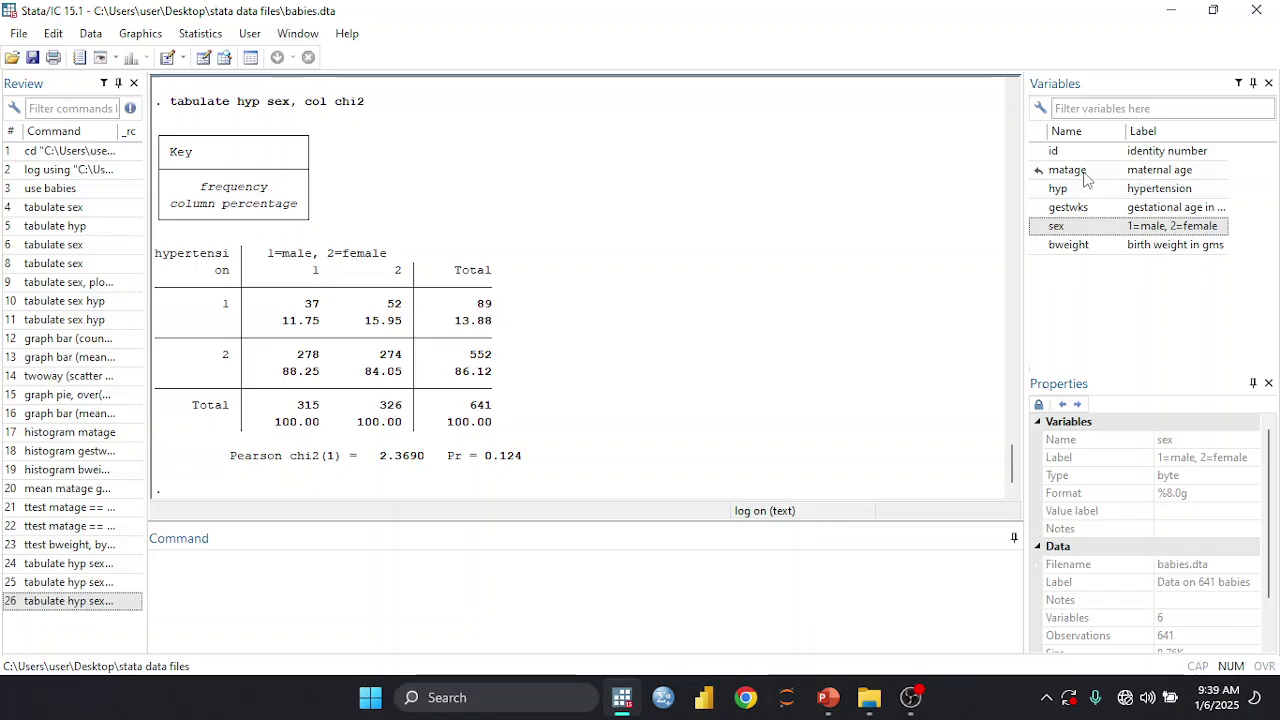
click(306, 582)
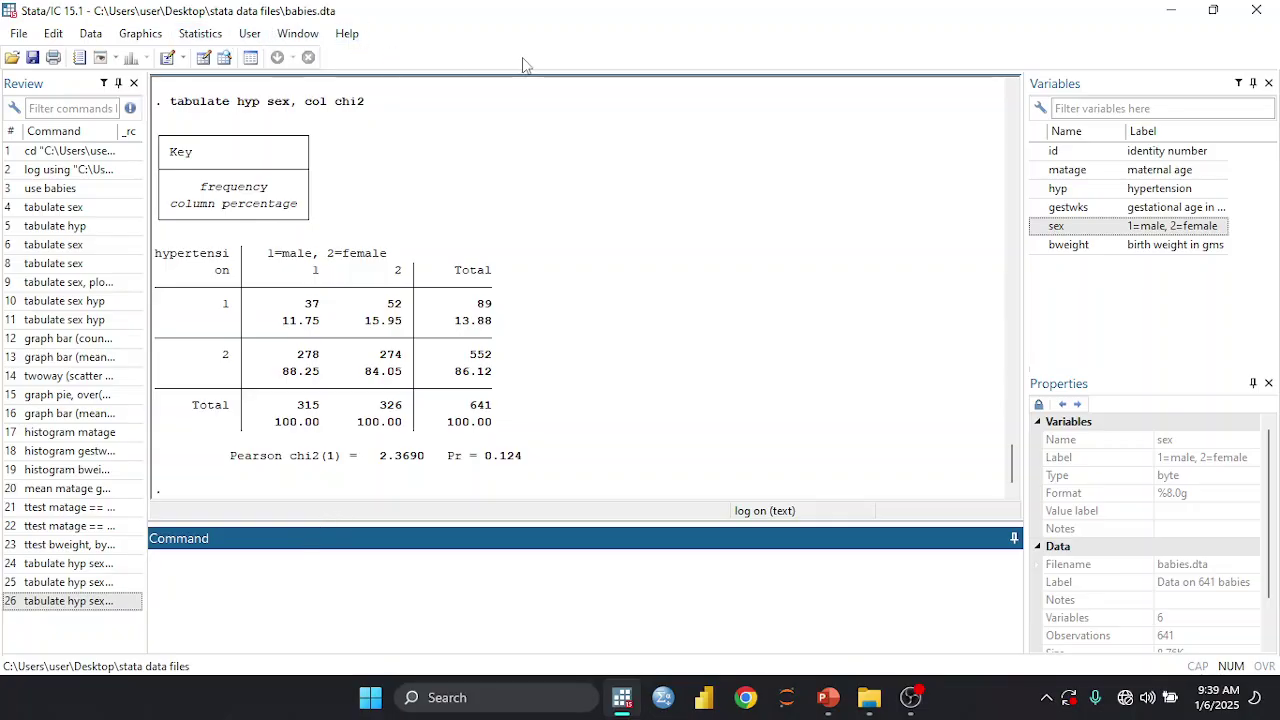
click(195, 36)
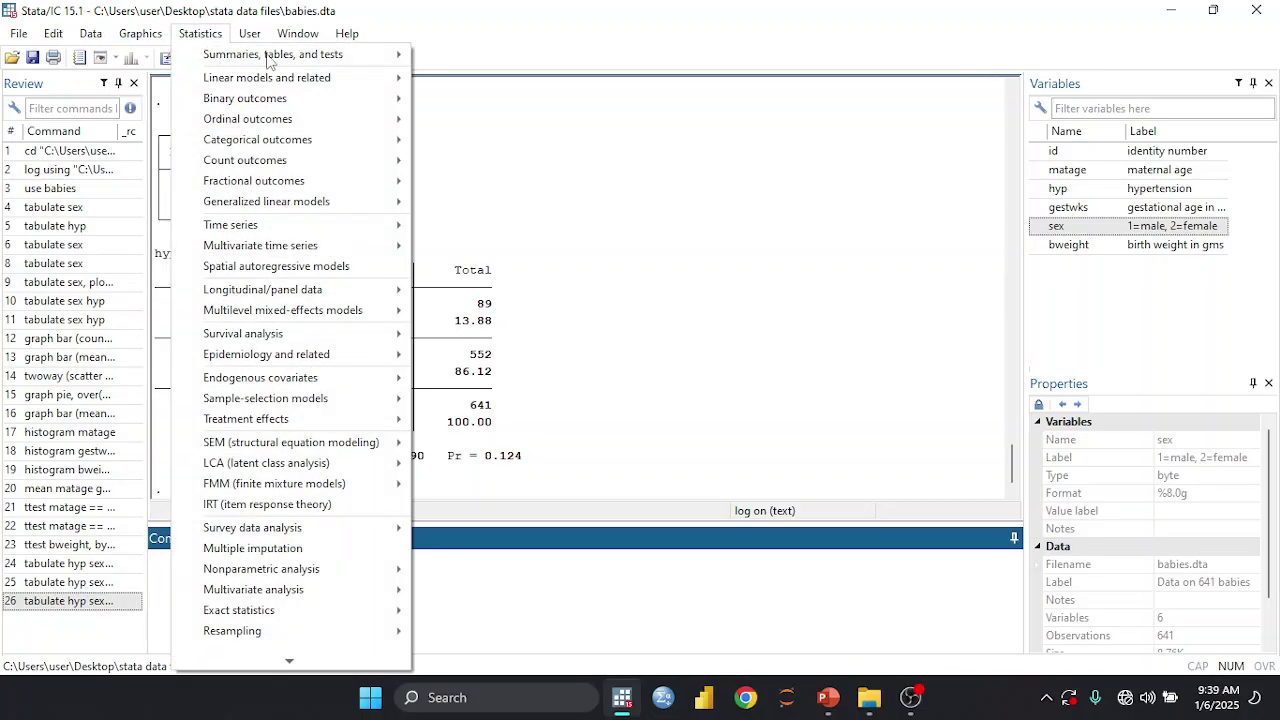
mouse_move(399, 64)
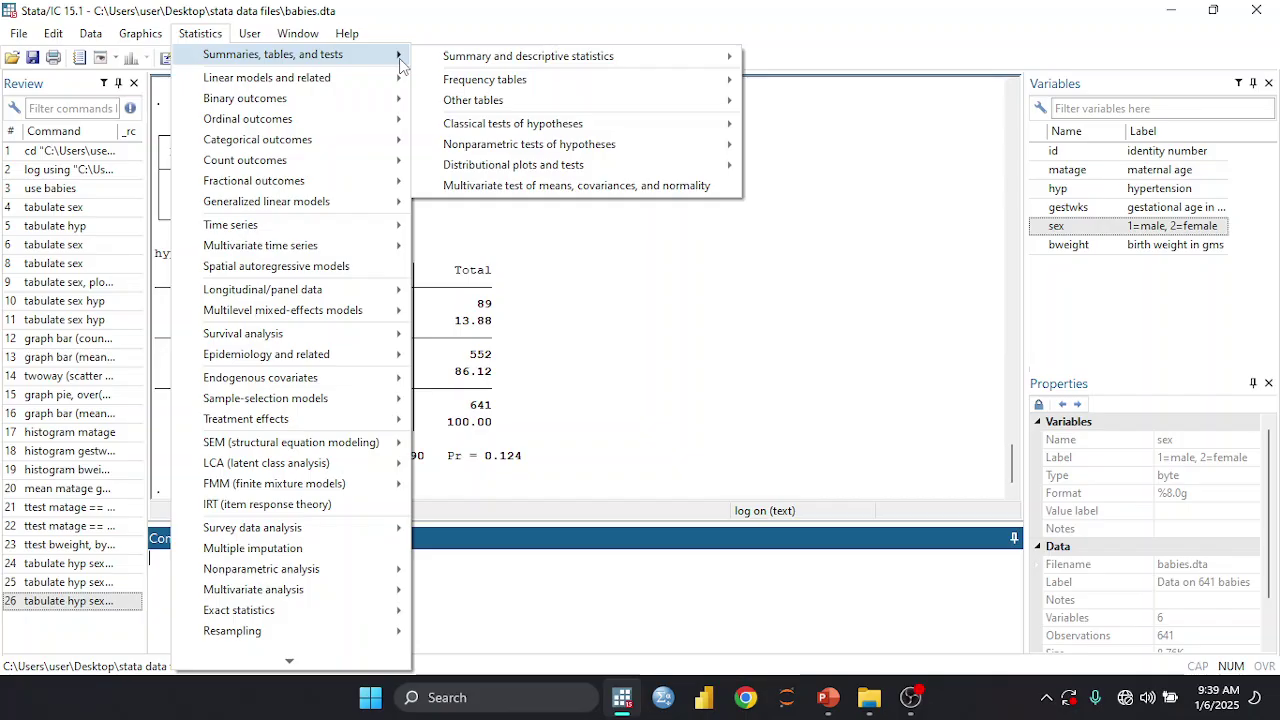
mouse_move(584, 61)
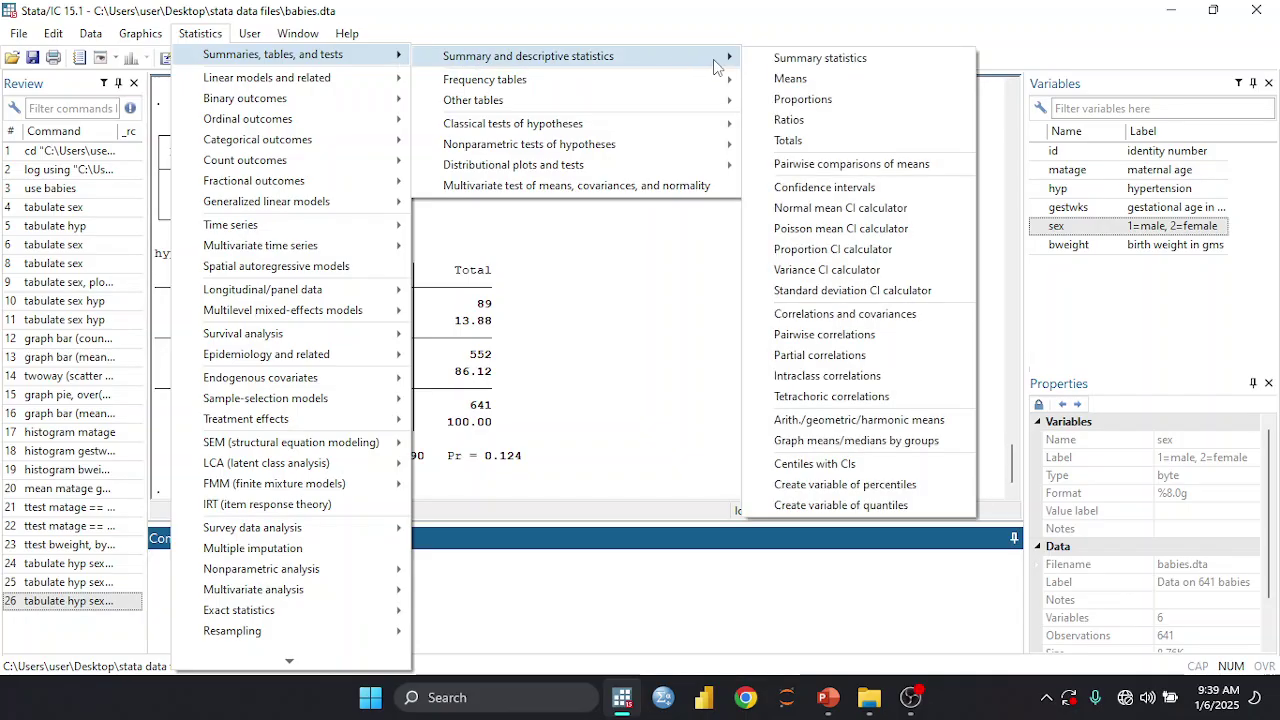
click(822, 59)
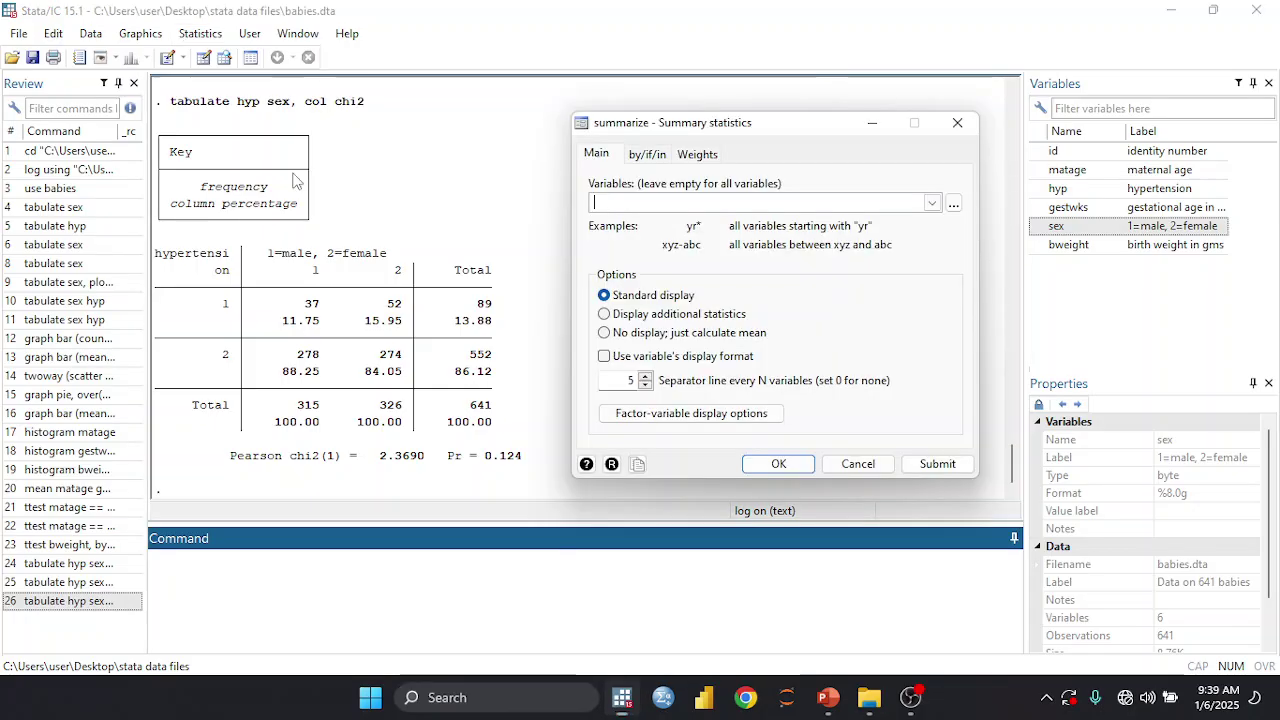
Step: Summarize matage, gestwks and bweight with additional statistics displayed, and review the detailed output
click(933, 204)
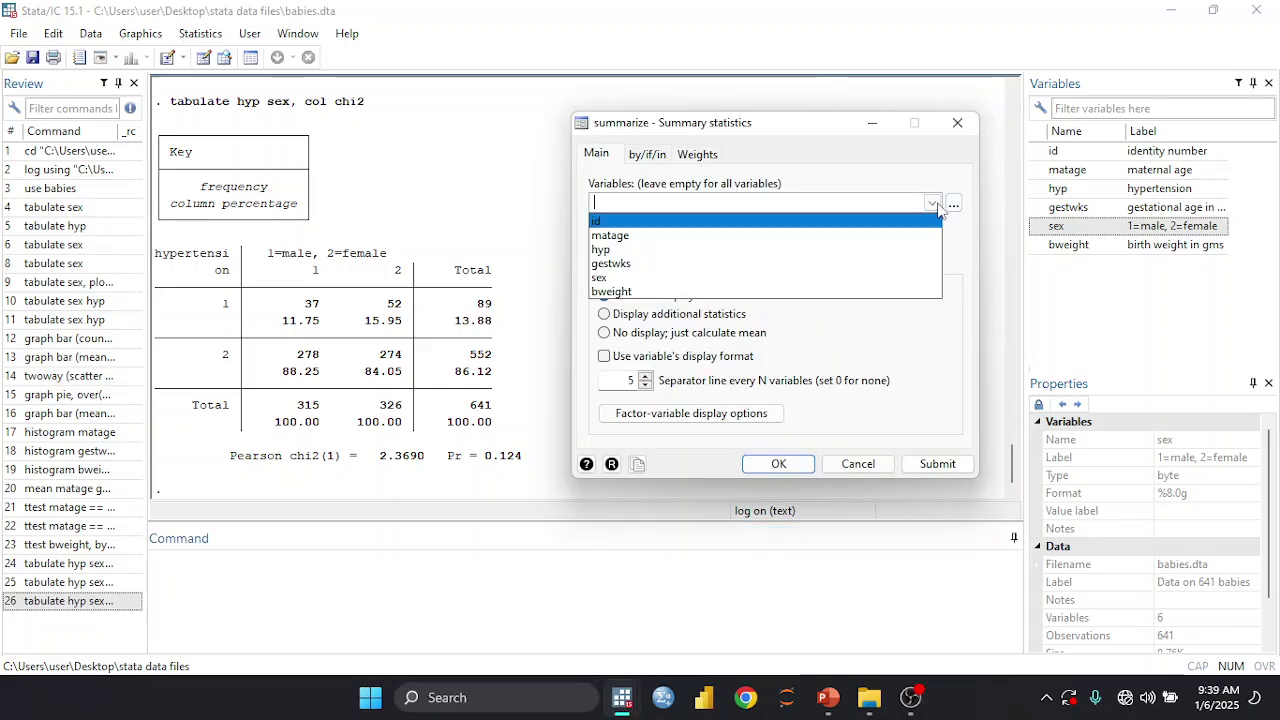
key(Up)
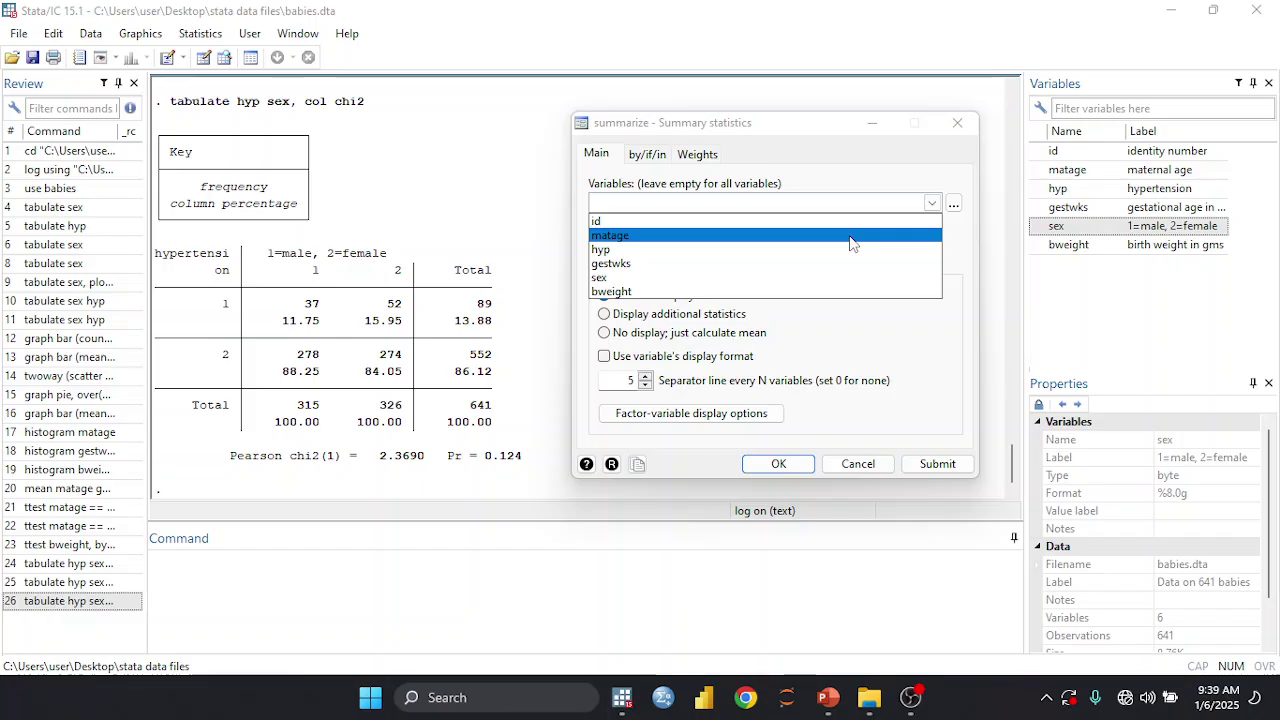
click(831, 266)
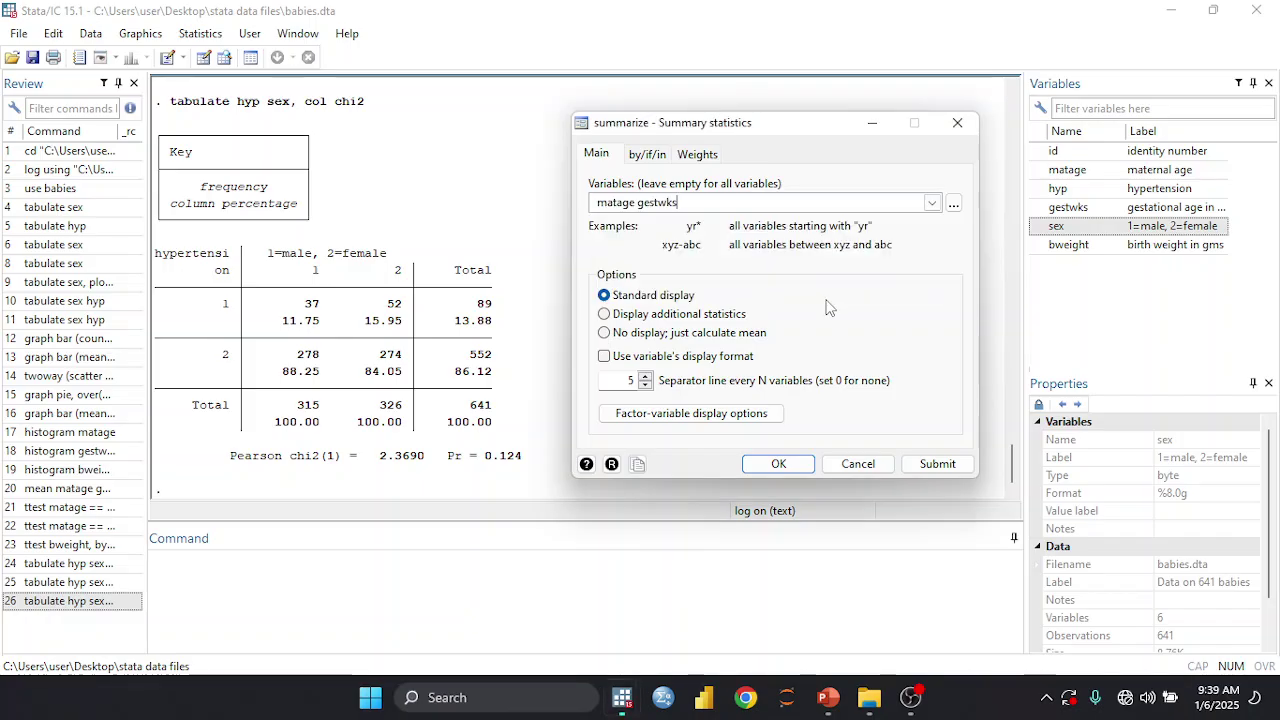
click(931, 205)
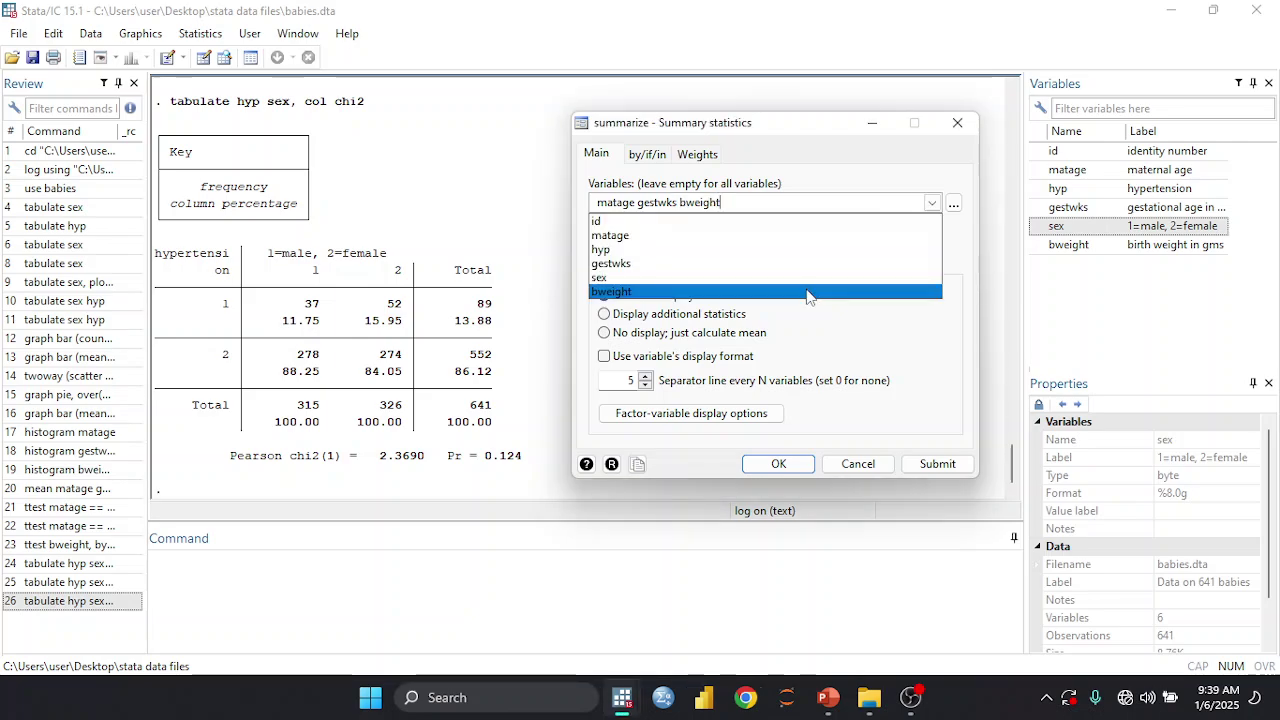
click(808, 292)
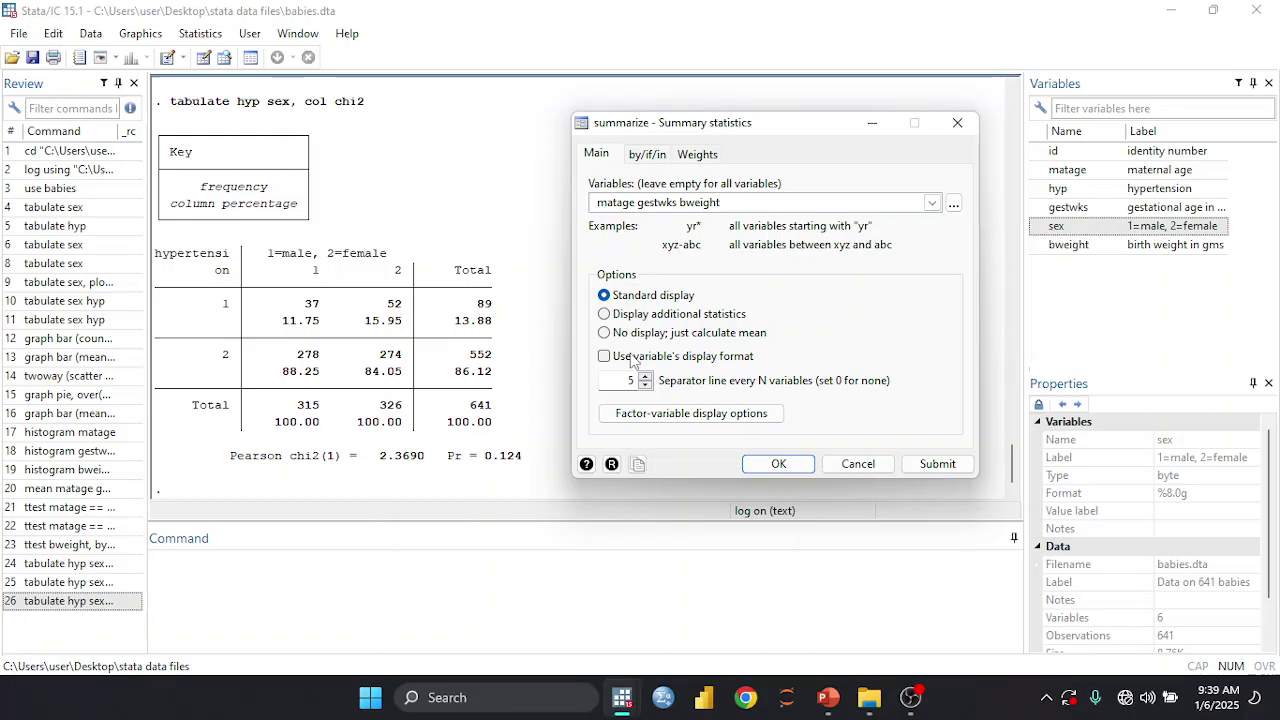
click(605, 314)
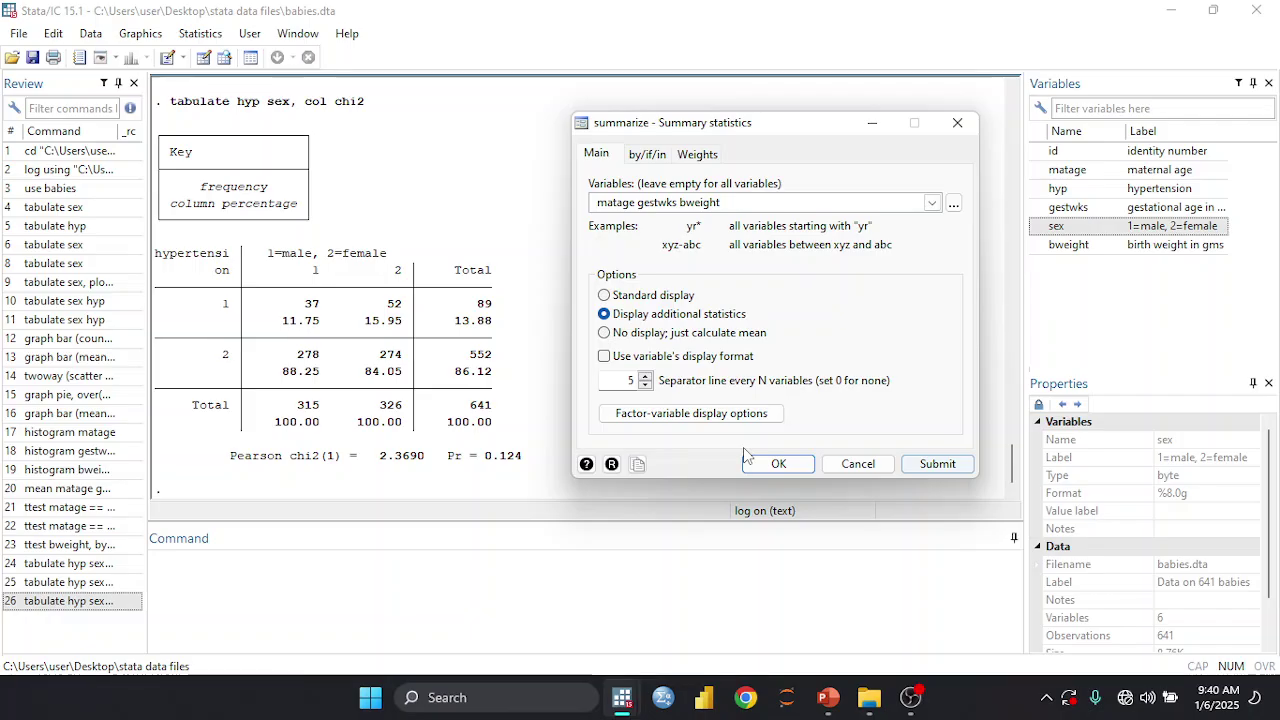
click(768, 463)
scroll(440, 313, up, 7)
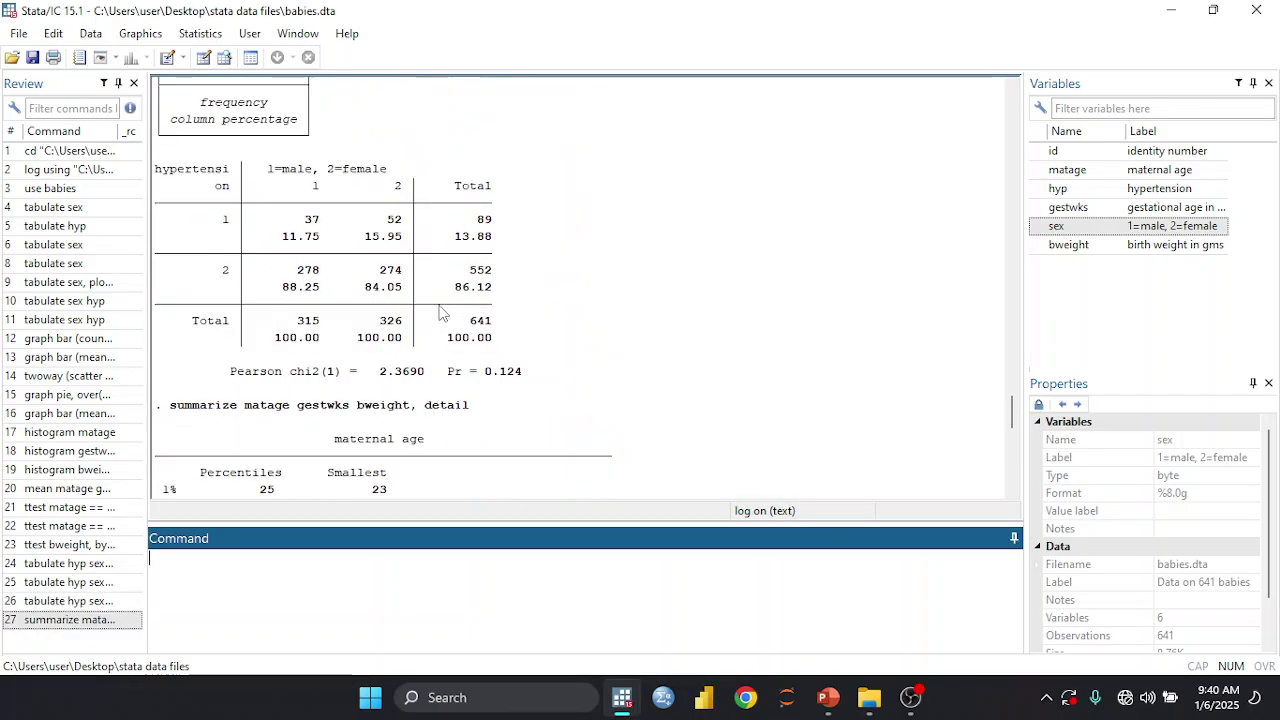
scroll(440, 313, down, 5)
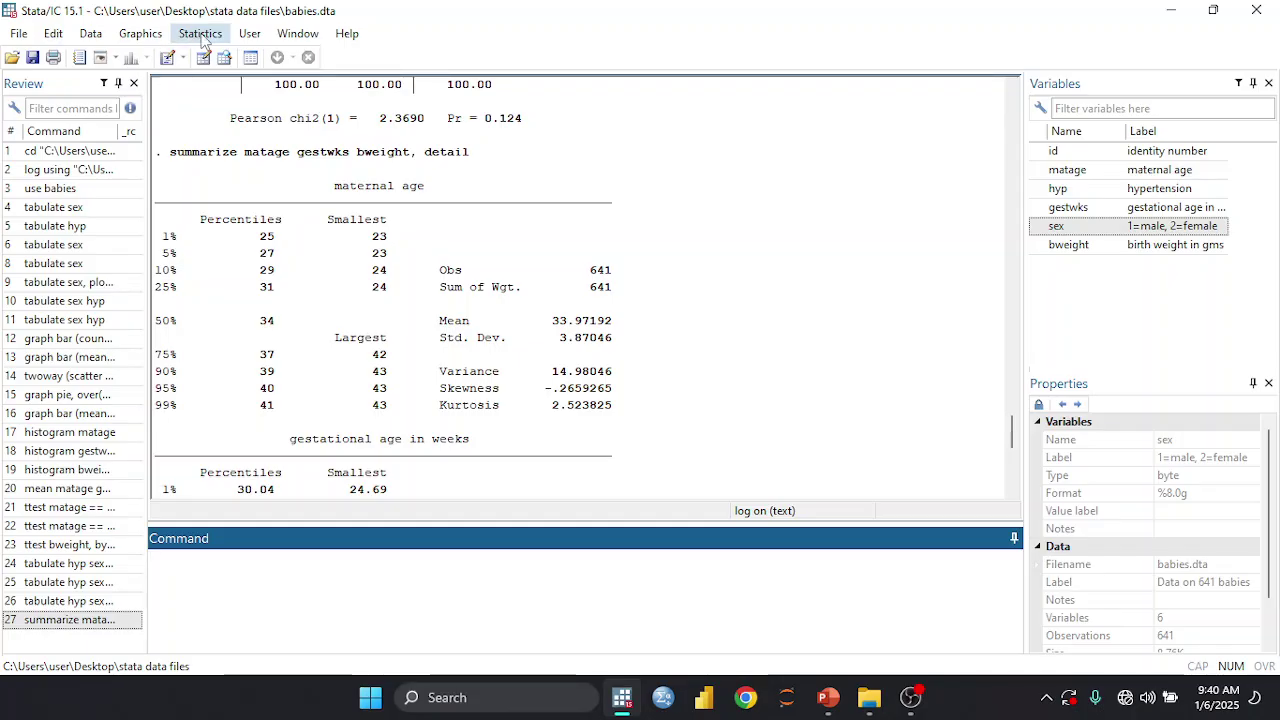
Step: Rerun the last summarize command for matage, gestwks and bweight without the detail option, and highlight its output
click(70, 620)
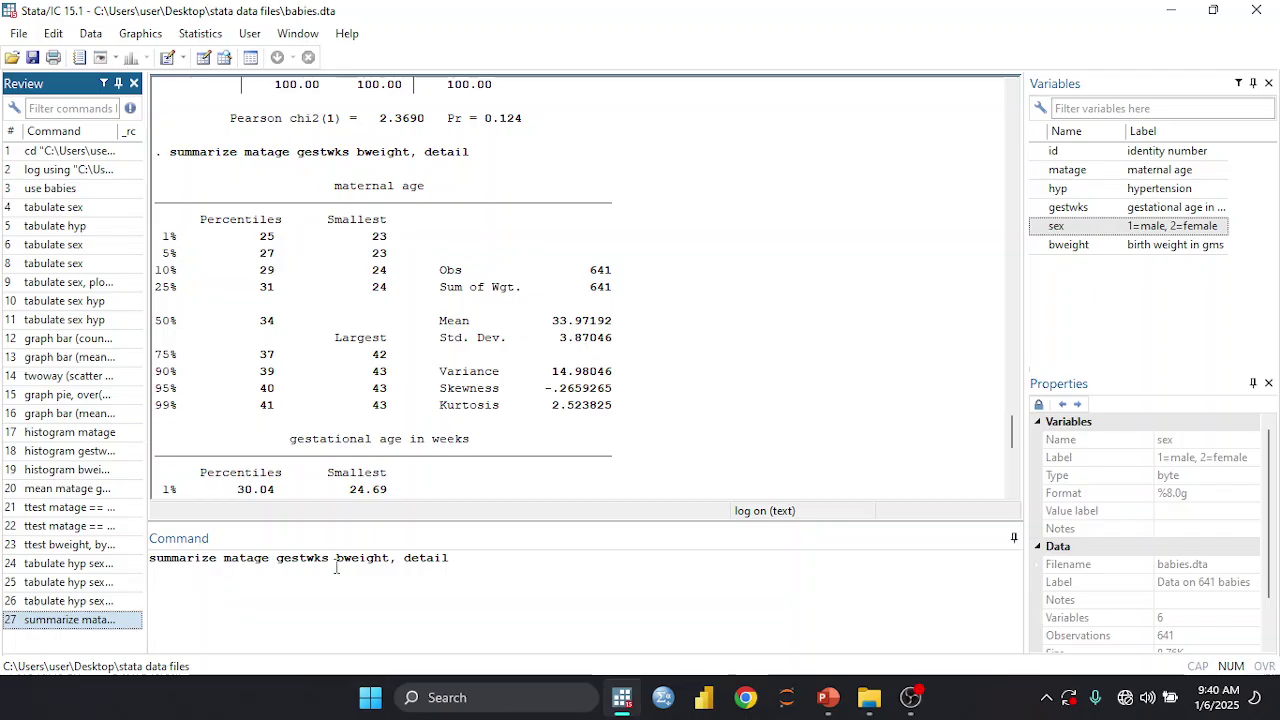
click(477, 561)
key(BackSpace)
key(BackSpace)
key(BackSpace)
key(BackSpace)
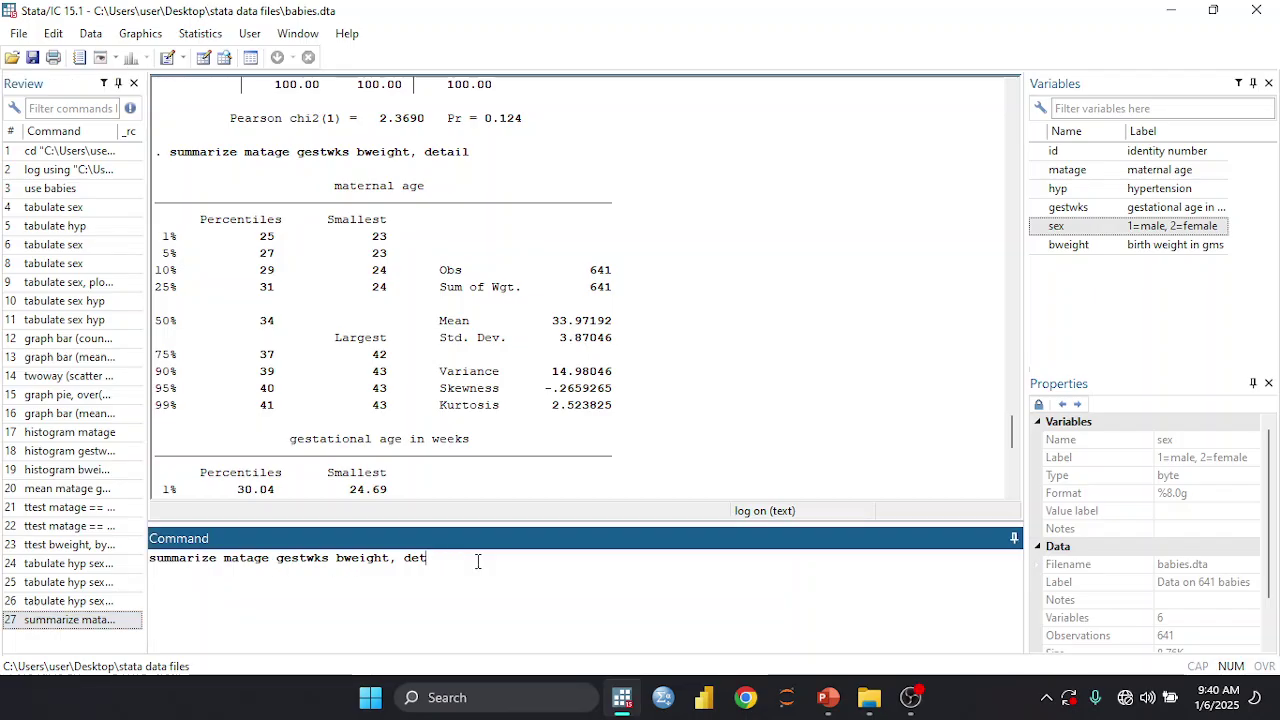
key(BackSpace)
key(BackSpace)
key(BackSpace)
key(BackSpace)
key(Return)
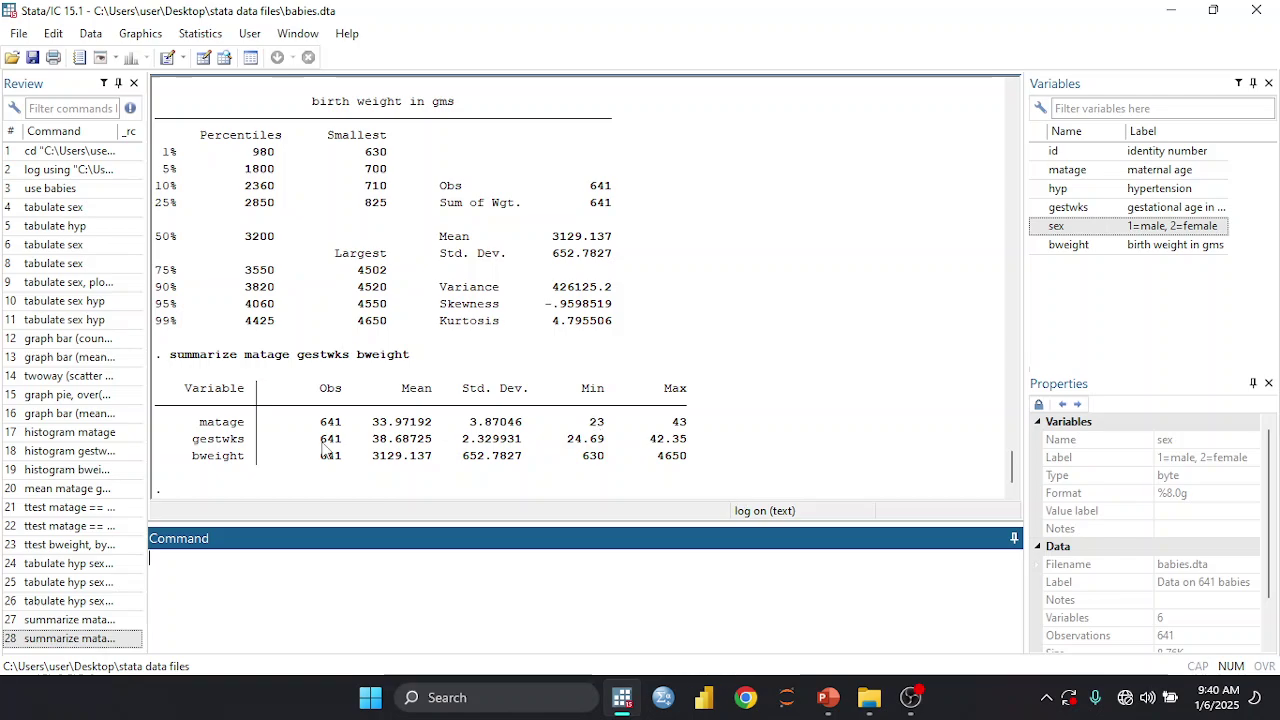
drag(170, 355, 720, 466)
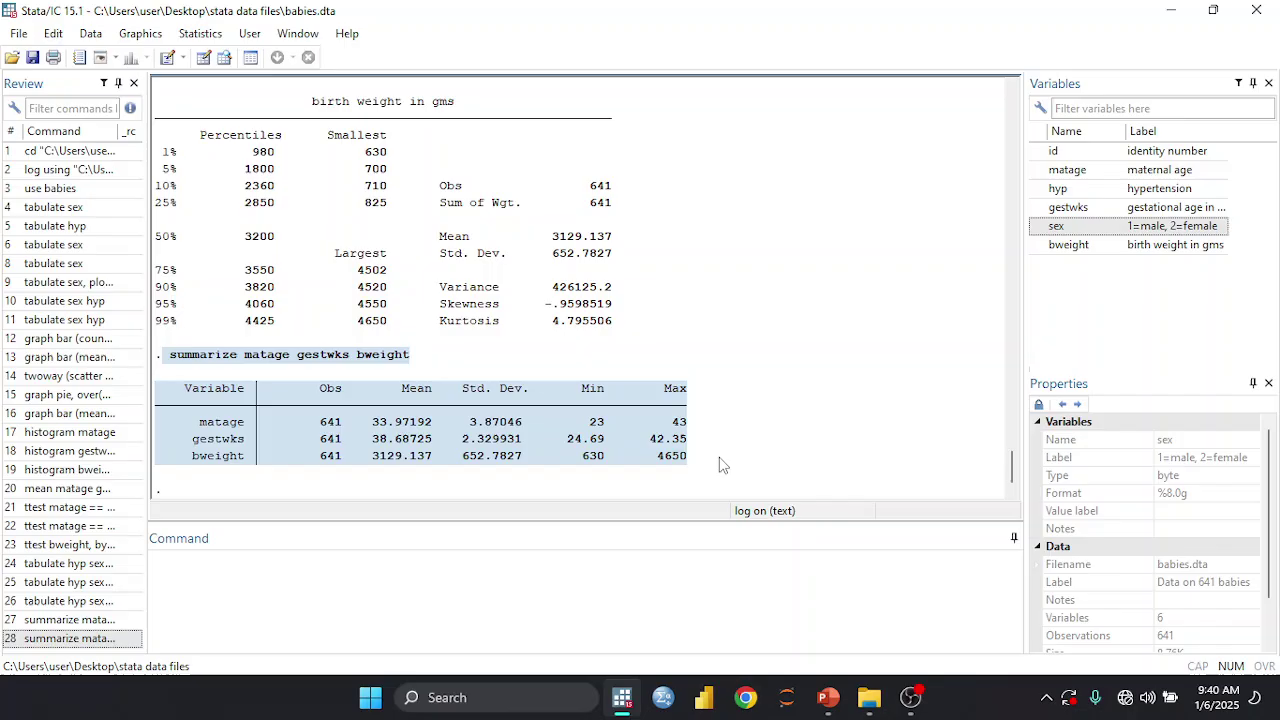
click(414, 574)
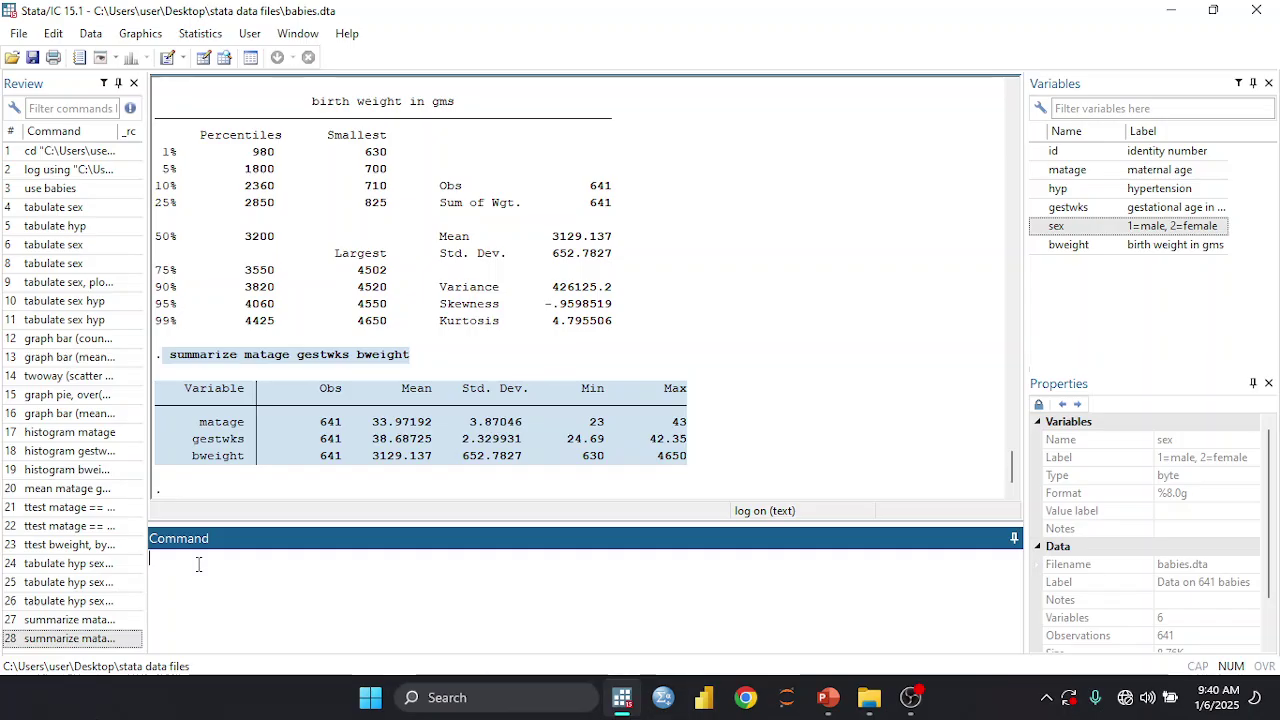
Step: Create a twoway scatterplot with bweight as the Y variable and gestwks as the X variable
click(205, 34)
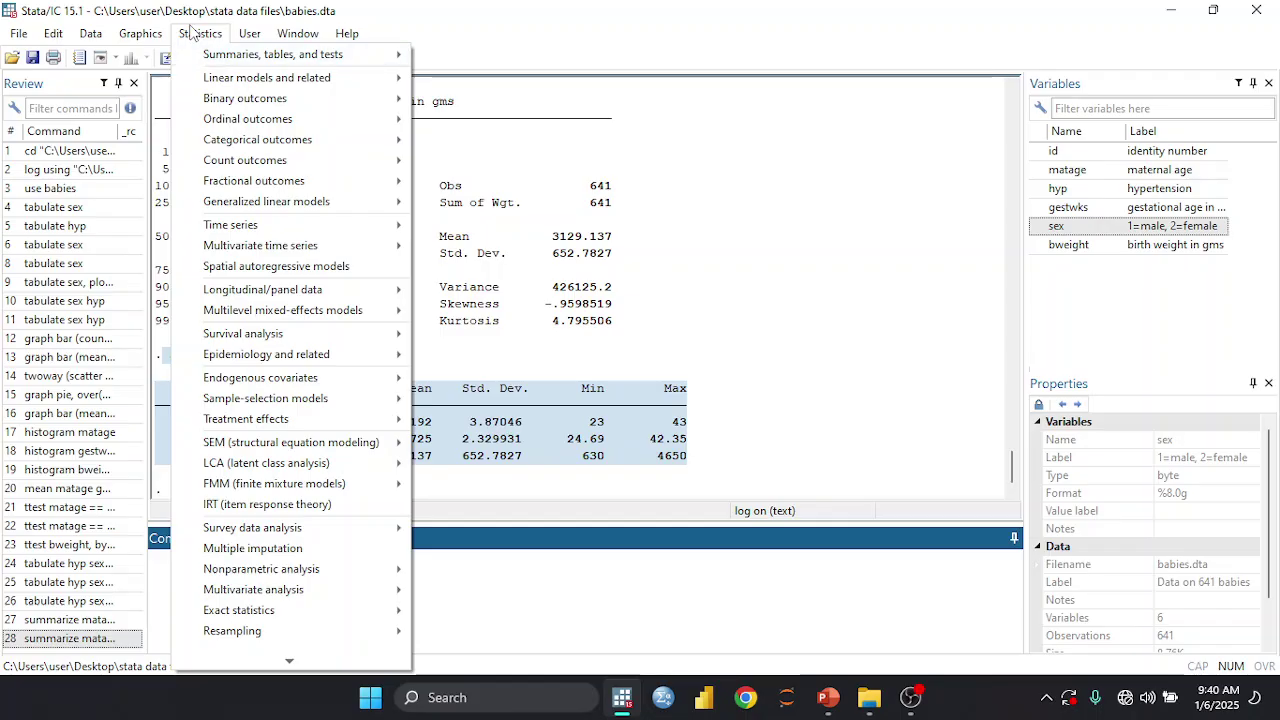
mouse_move(143, 44)
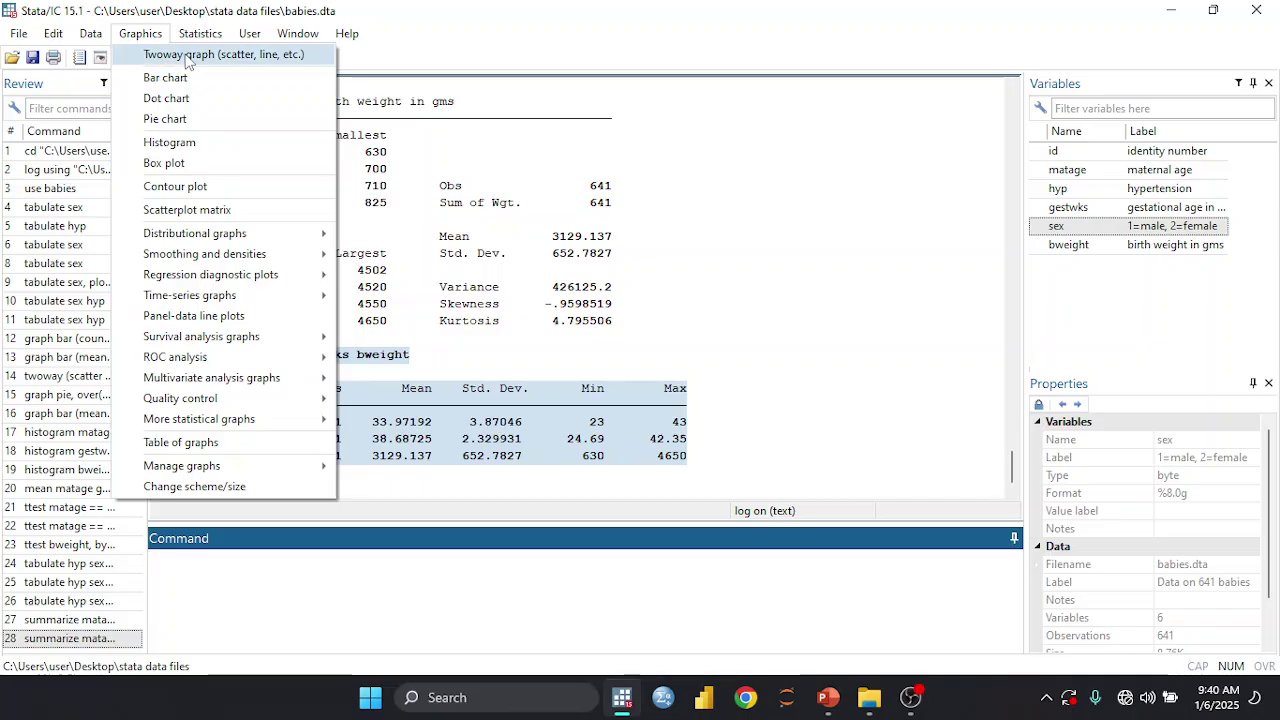
click(186, 57)
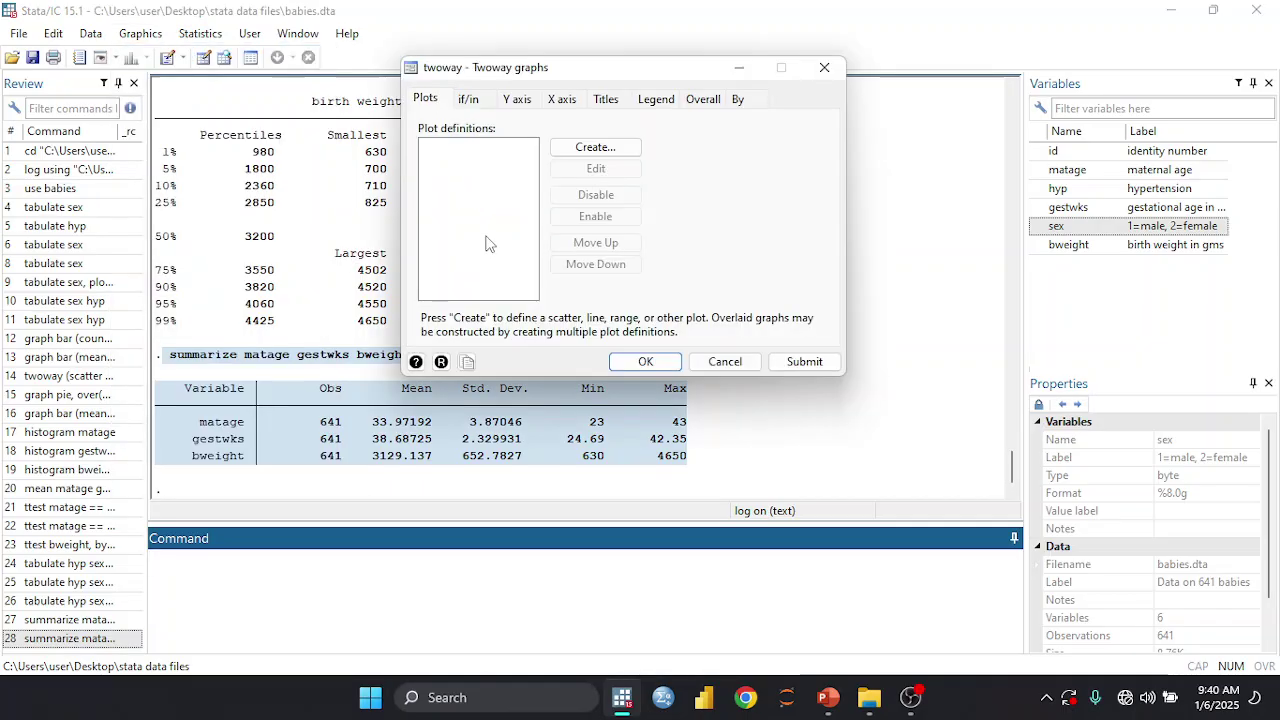
click(586, 152)
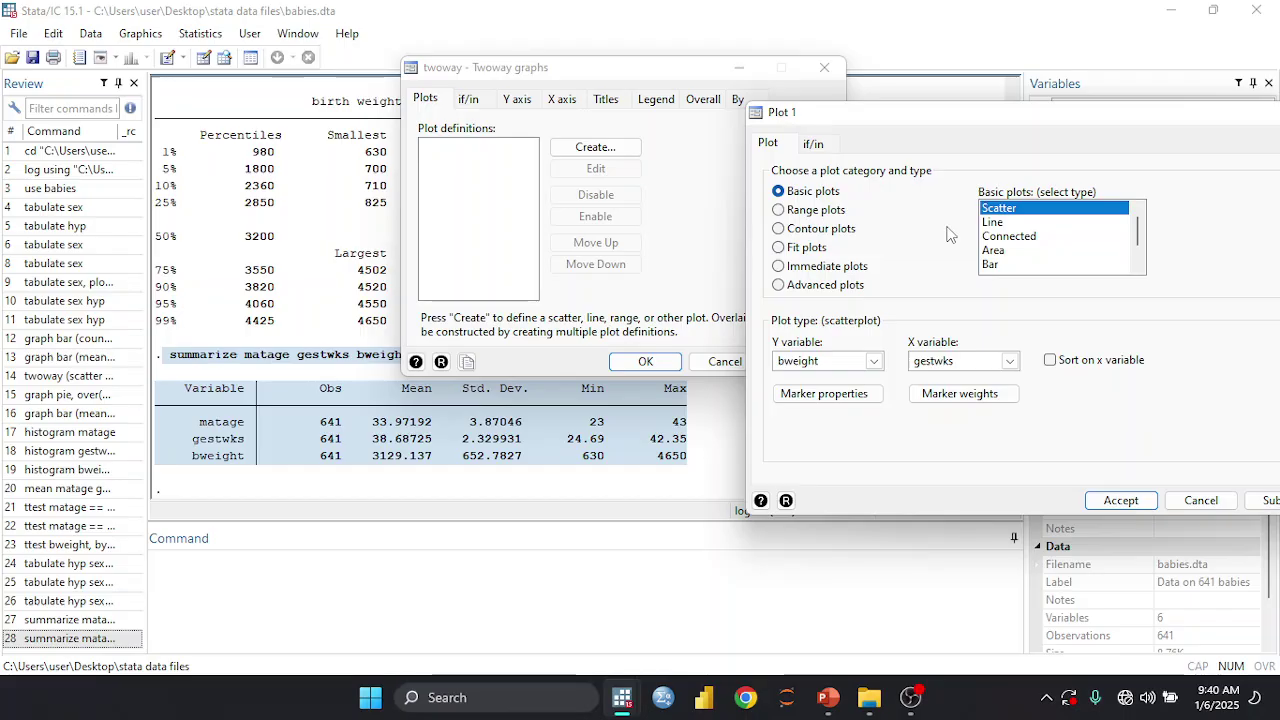
click(1268, 500)
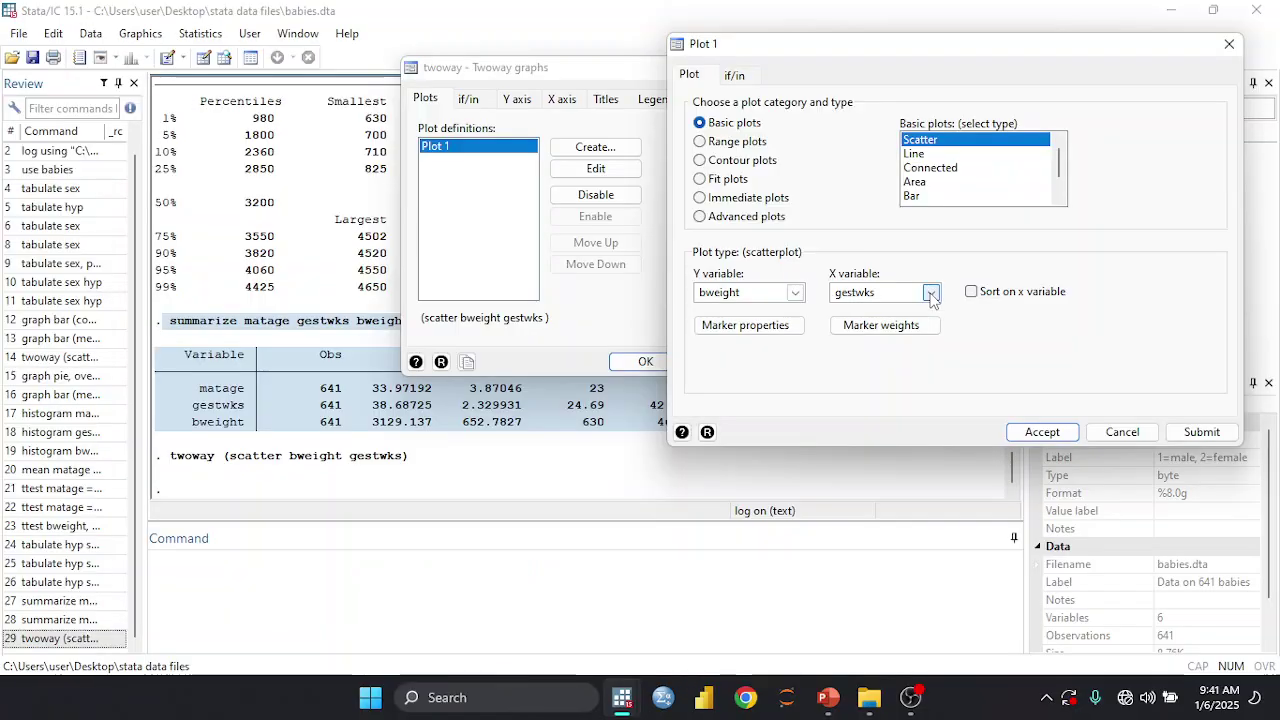
Step: Draw scatterplots of bweight against matage and of gestwks against matage by changing the plot's variables
click(931, 293)
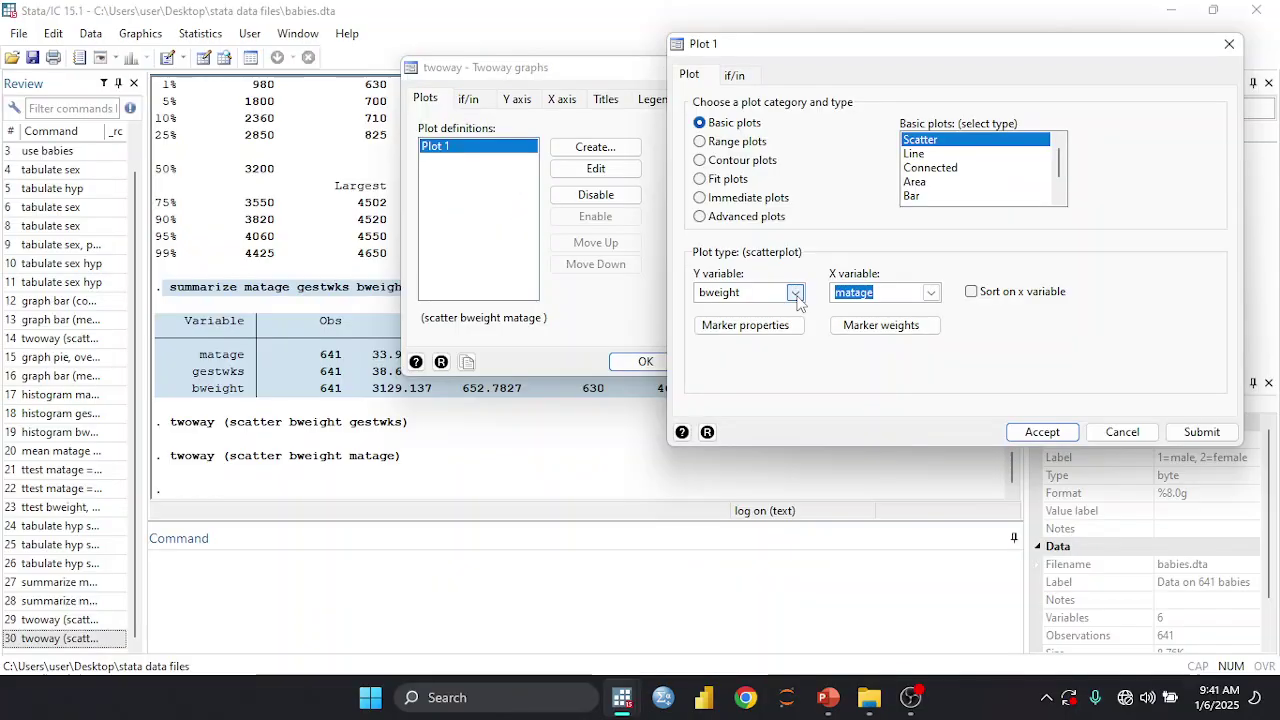
click(795, 292)
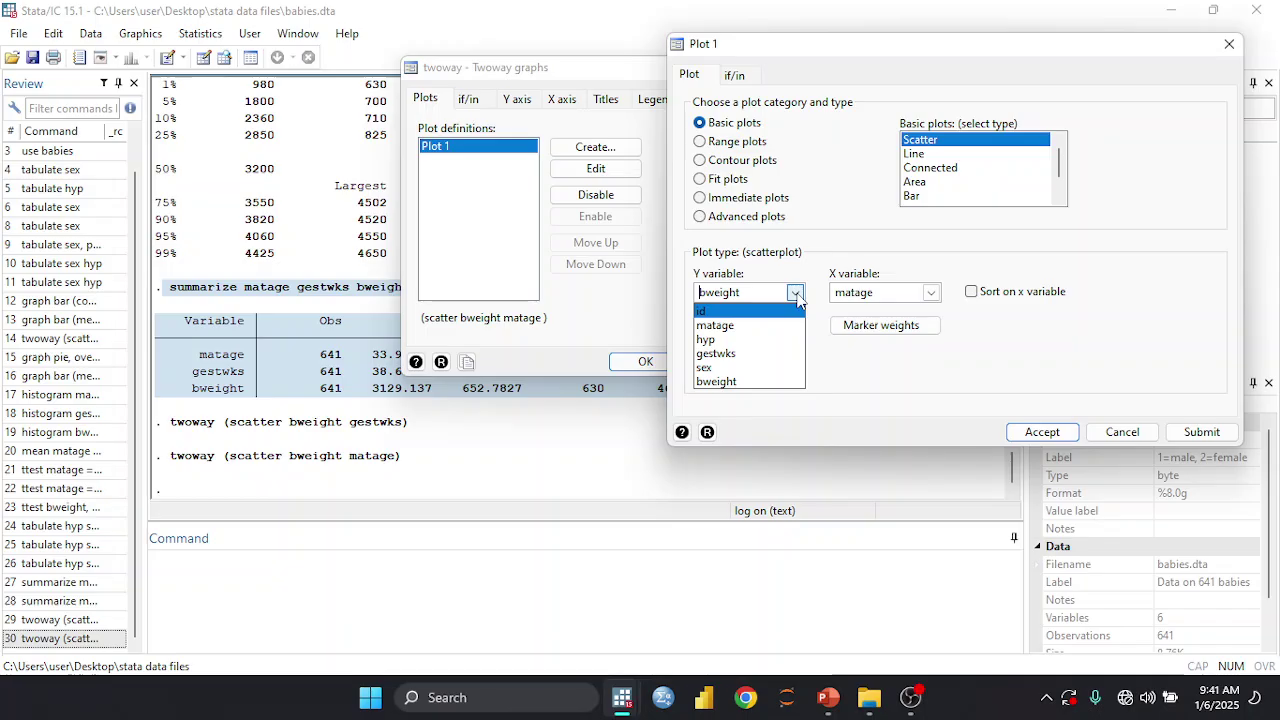
click(716, 353)
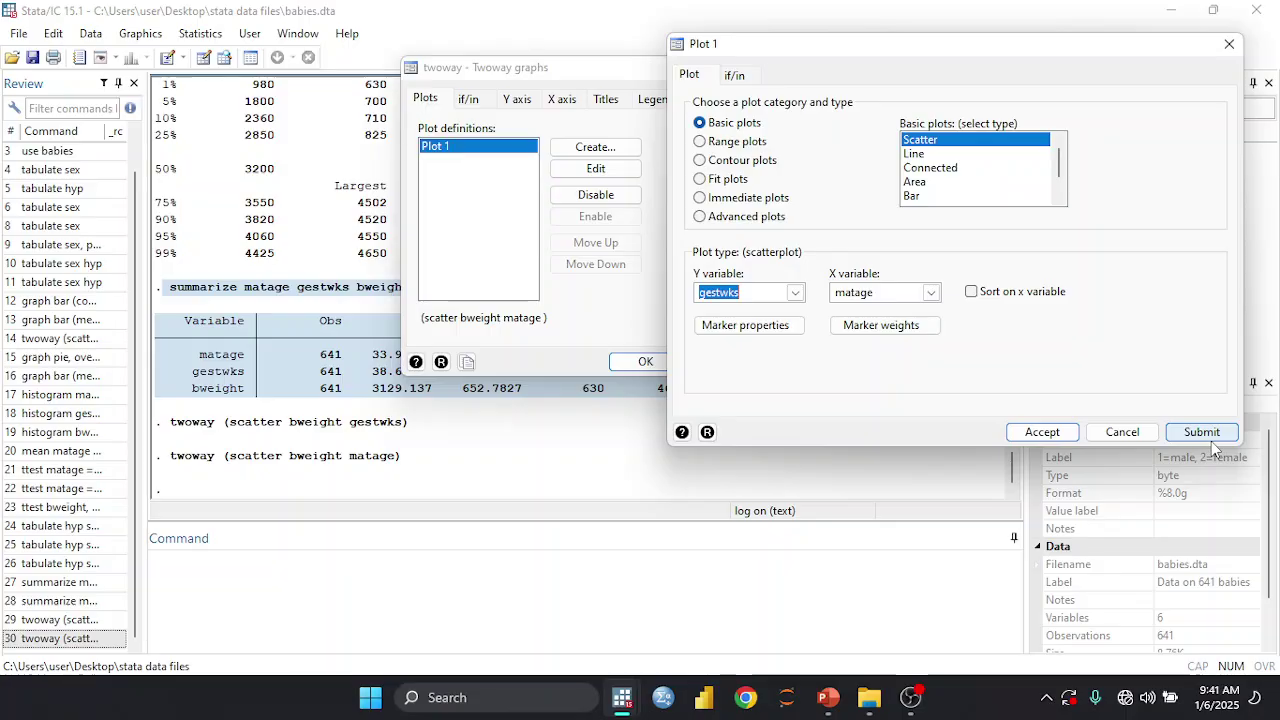
click(1215, 435)
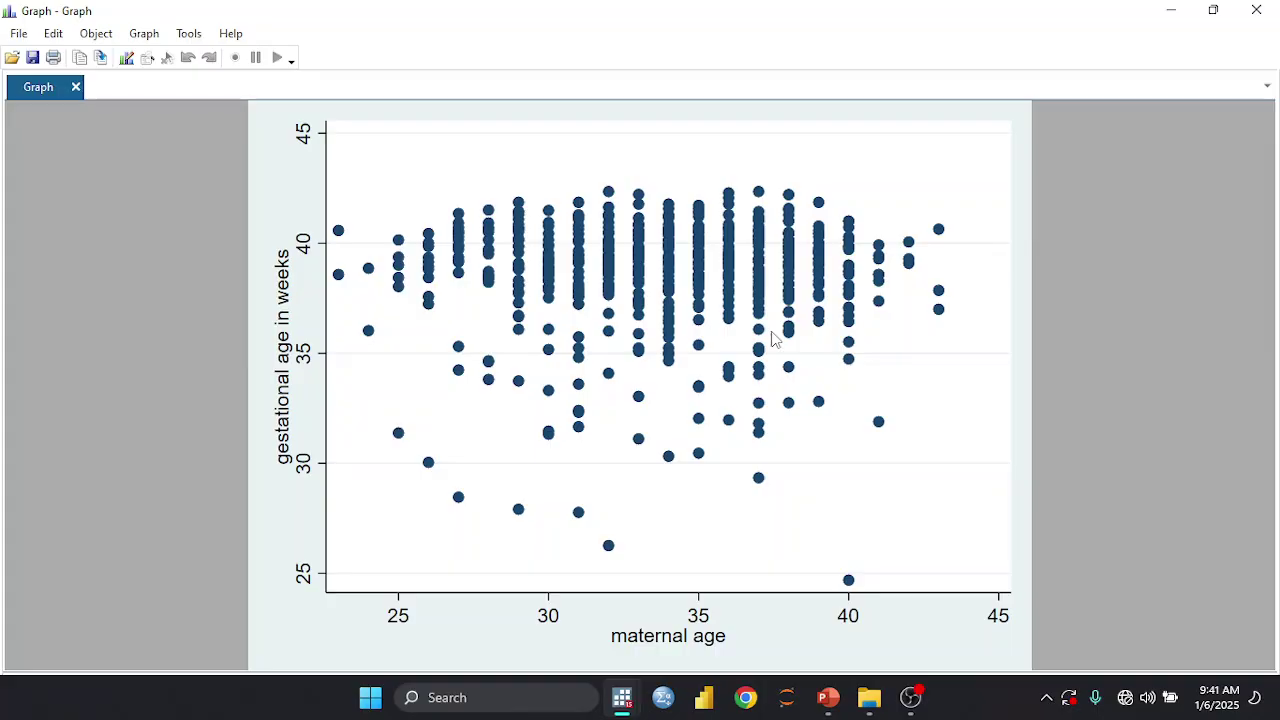
Step: Return from the graph to the results and compute the correlations among matage, gestwks and bweight
key(alt+Tab)
click(196, 34)
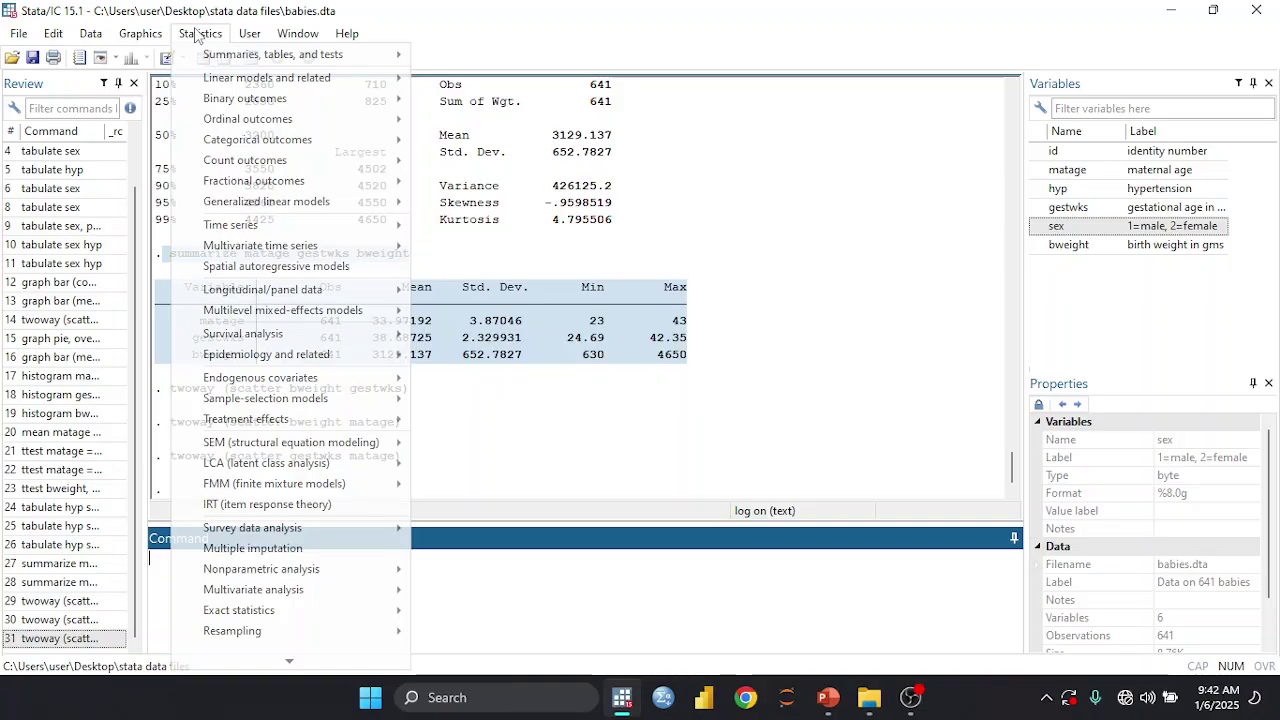
mouse_move(300, 54)
mouse_move(532, 66)
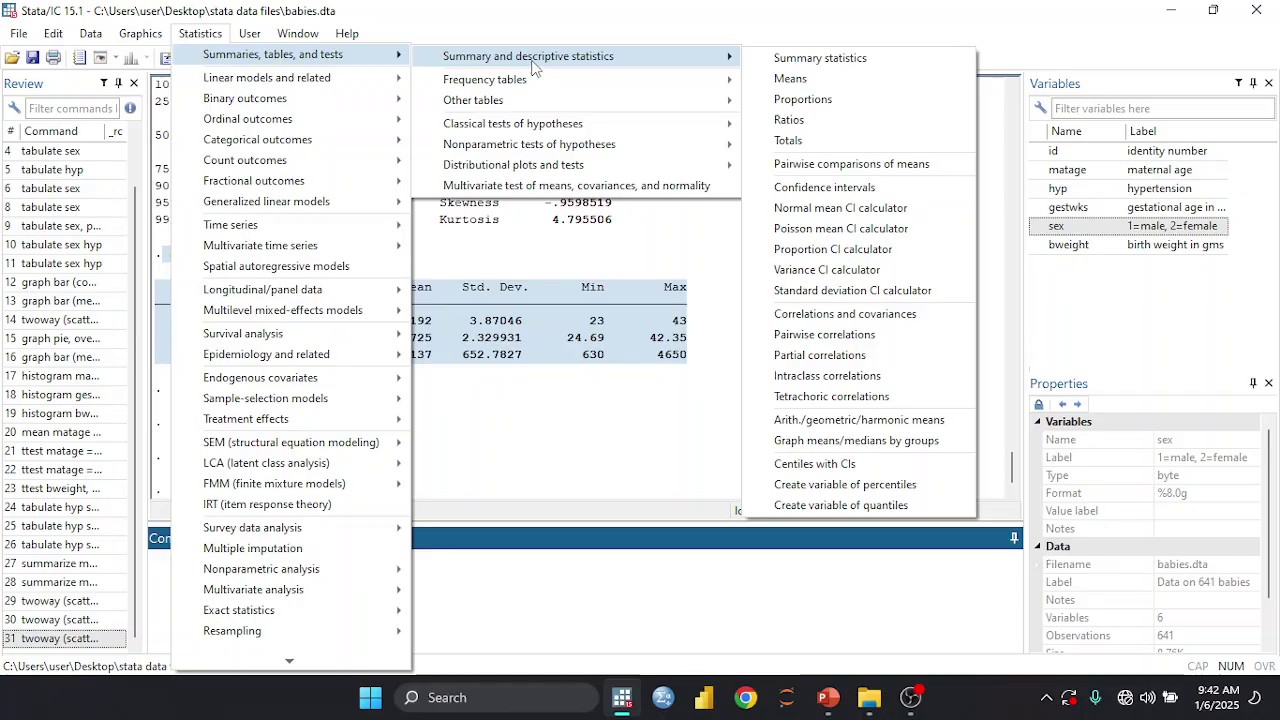
click(845, 313)
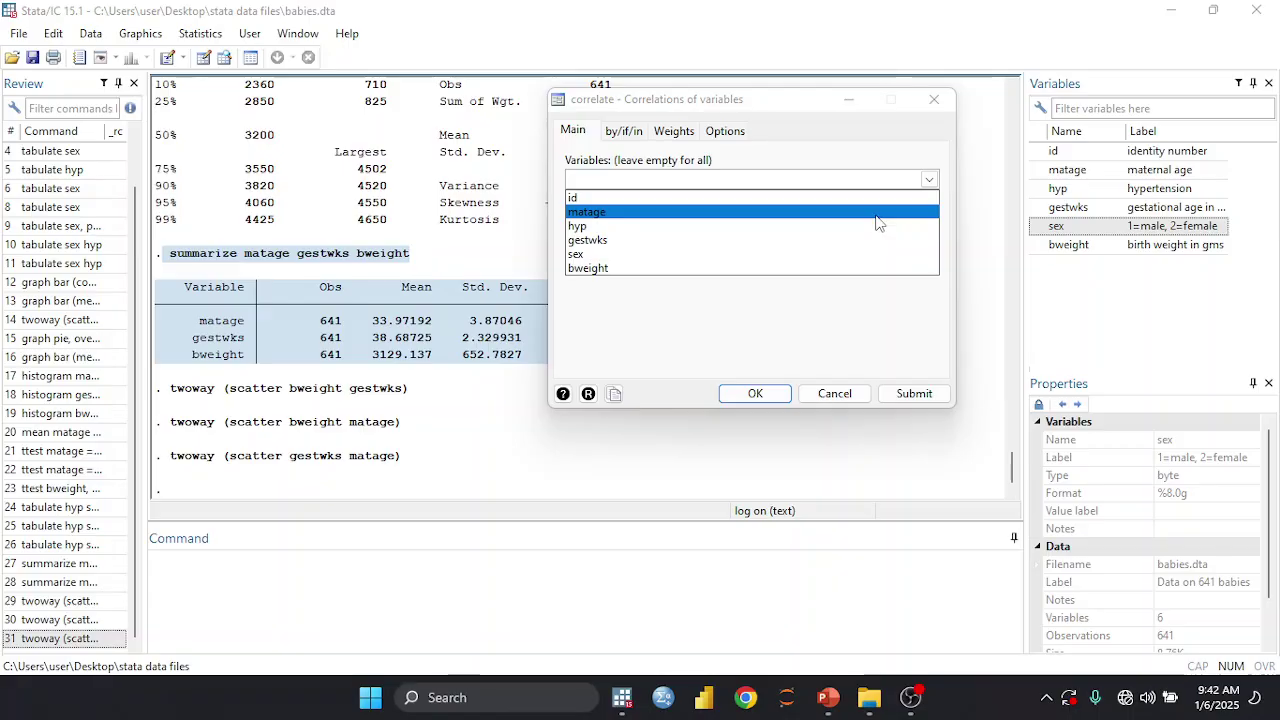
click(876, 214)
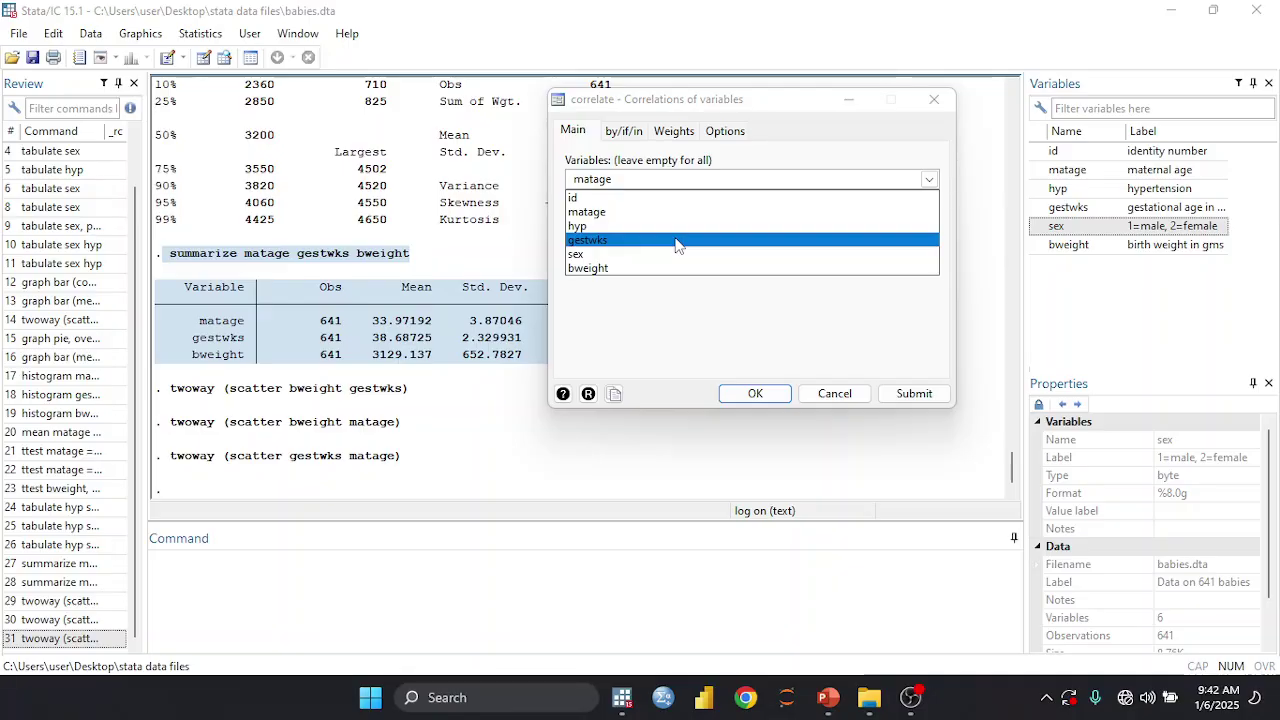
click(755, 393)
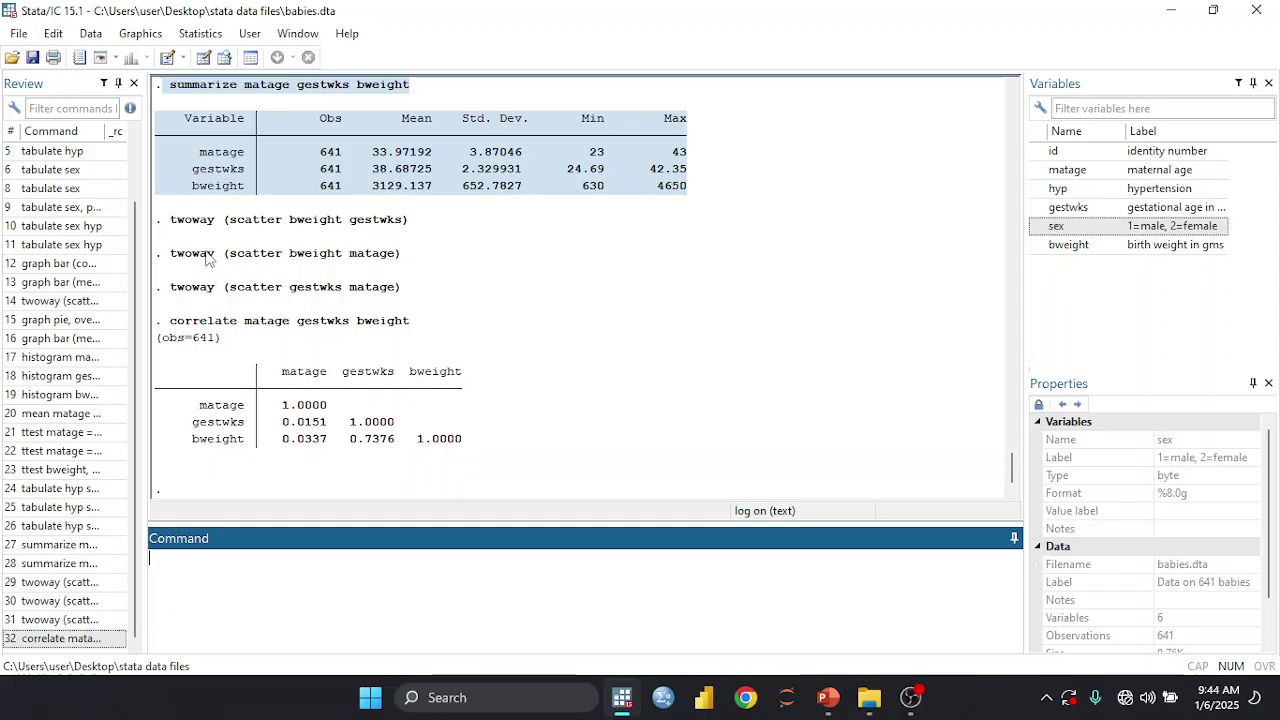
Step: Fit a linear regression with bweight as the dependent variable and matage as the independent variable, keeping the regression dialog open
click(215, 35)
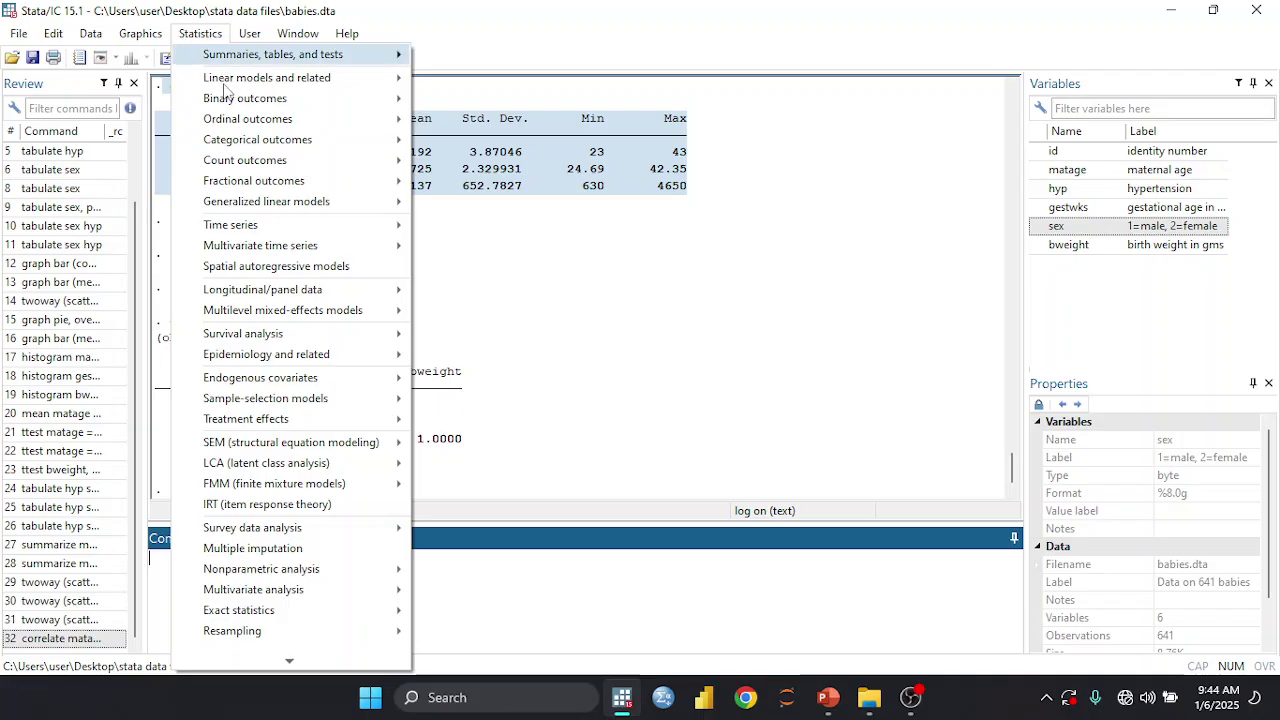
mouse_move(224, 90)
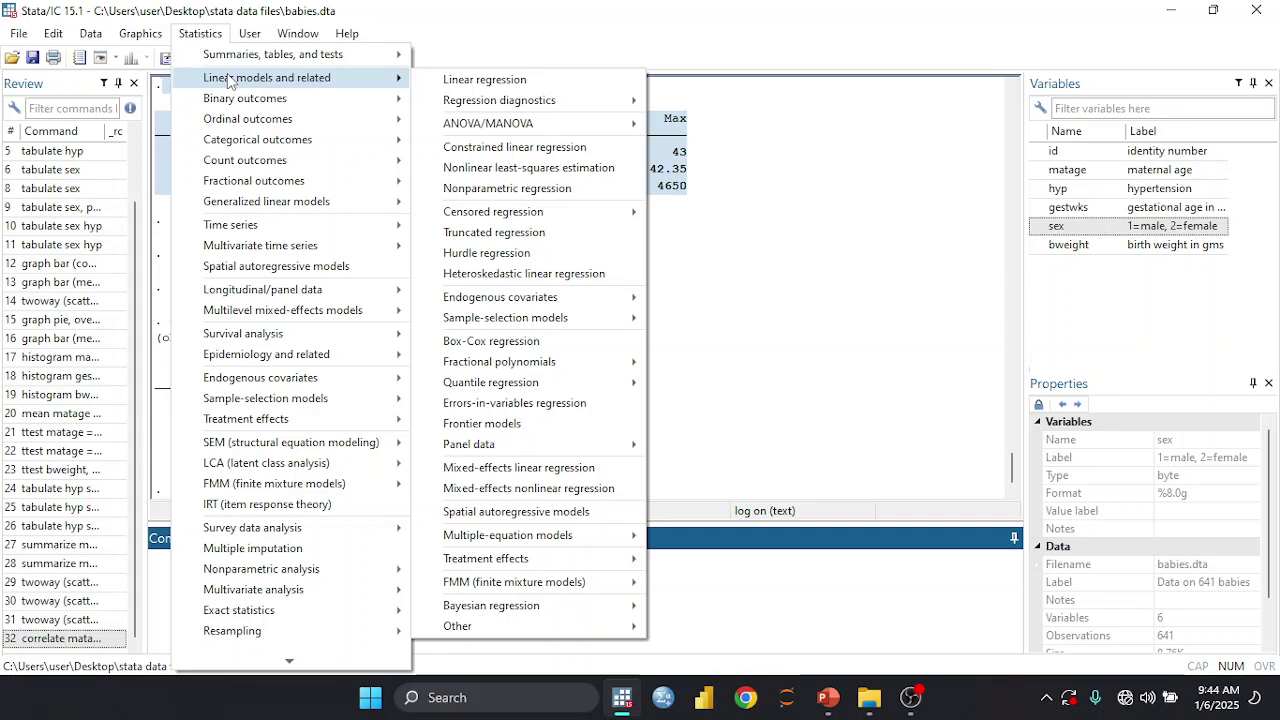
click(457, 82)
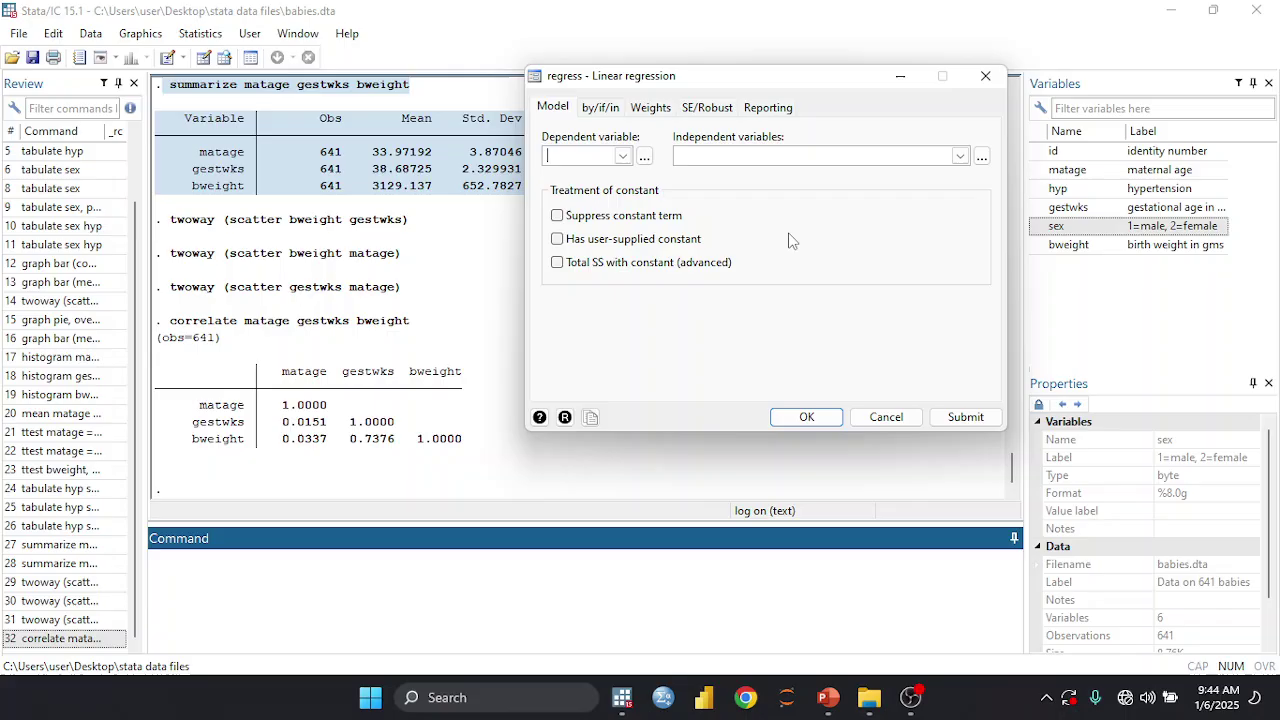
click(630, 157)
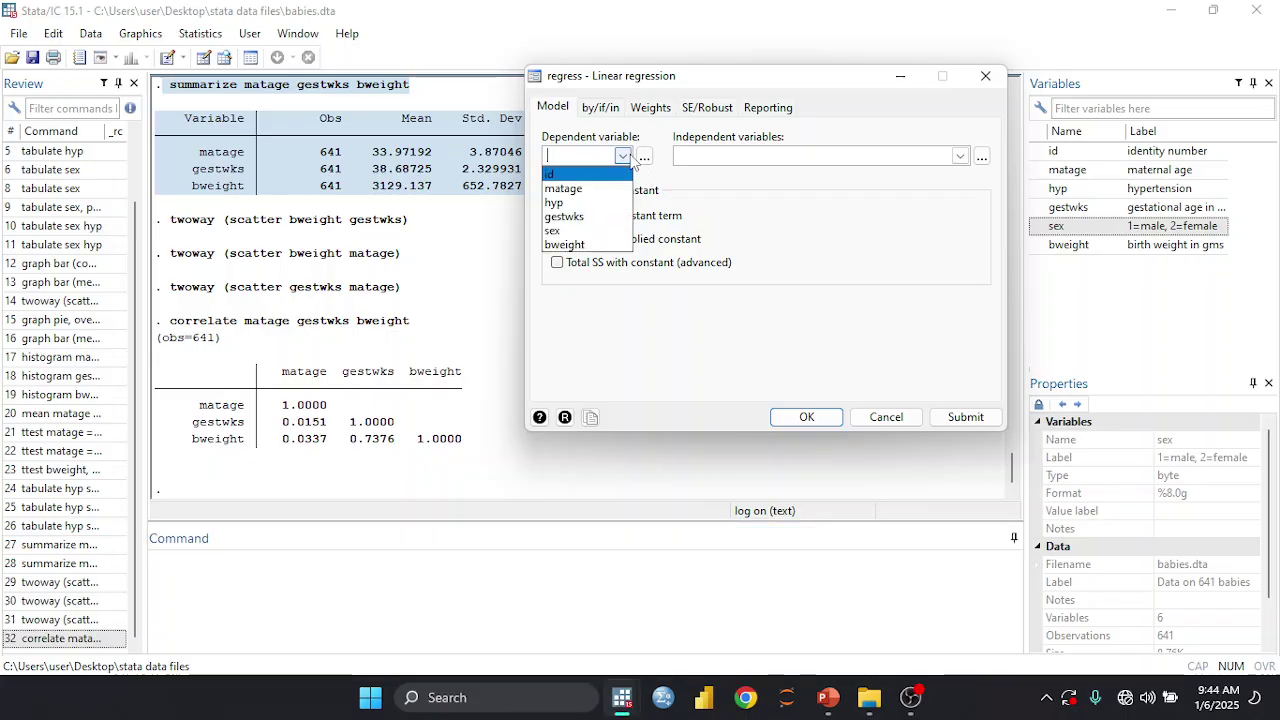
click(564, 244)
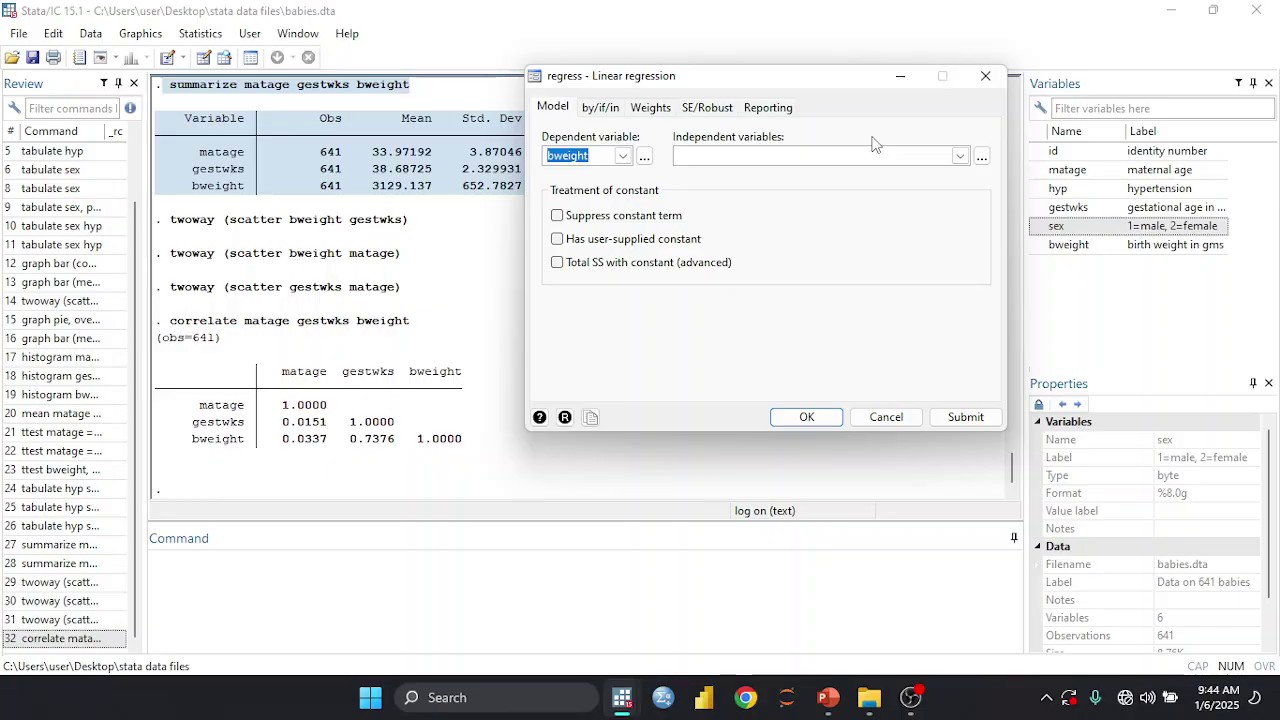
click(959, 156)
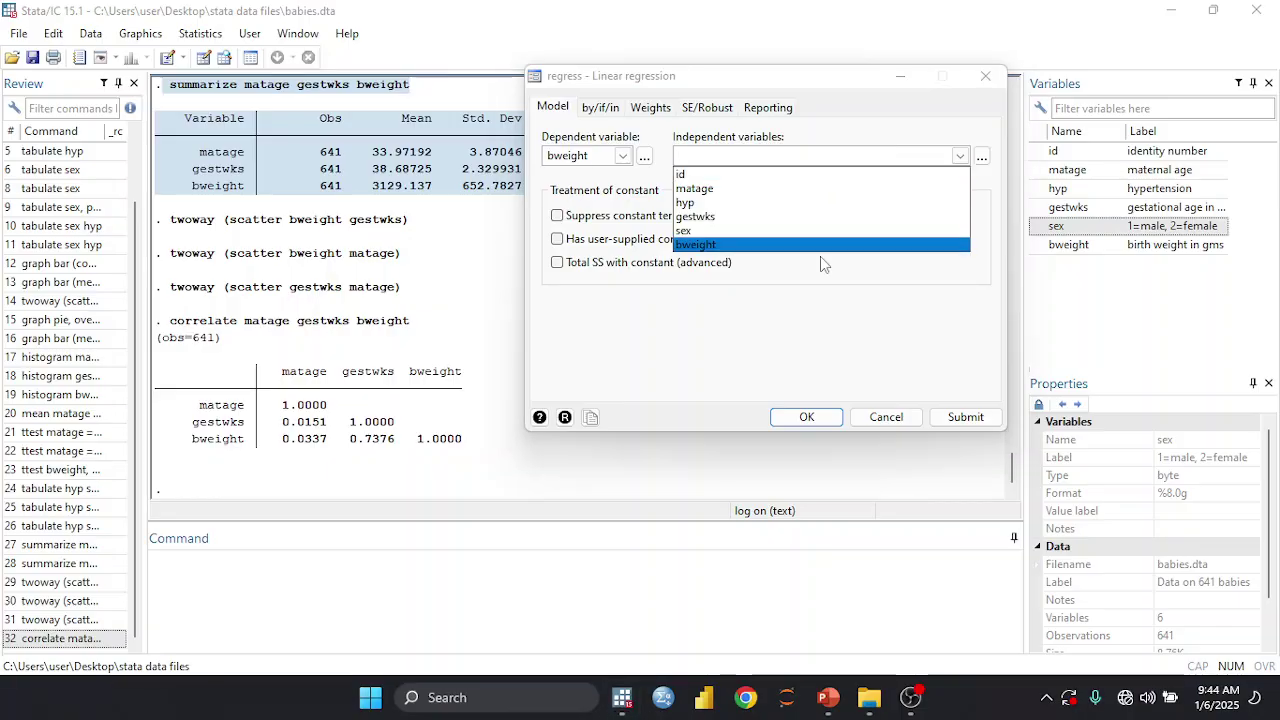
click(843, 190)
click(752, 385)
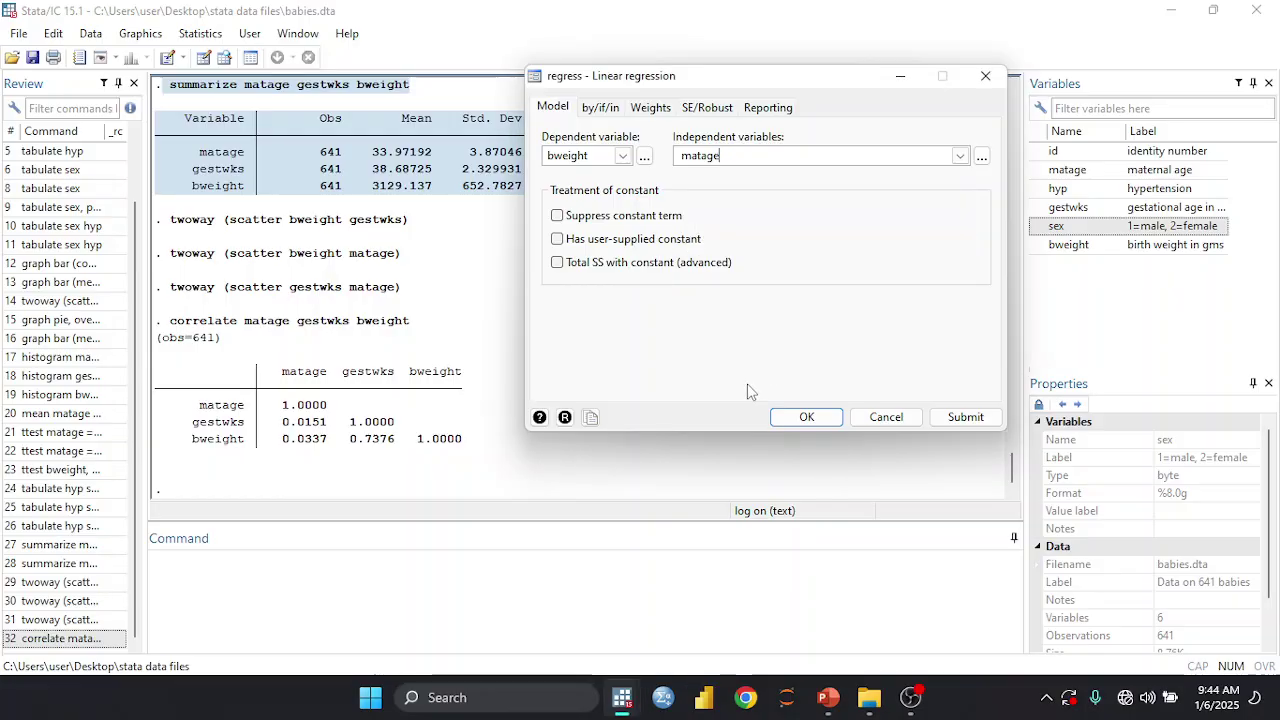
click(965, 419)
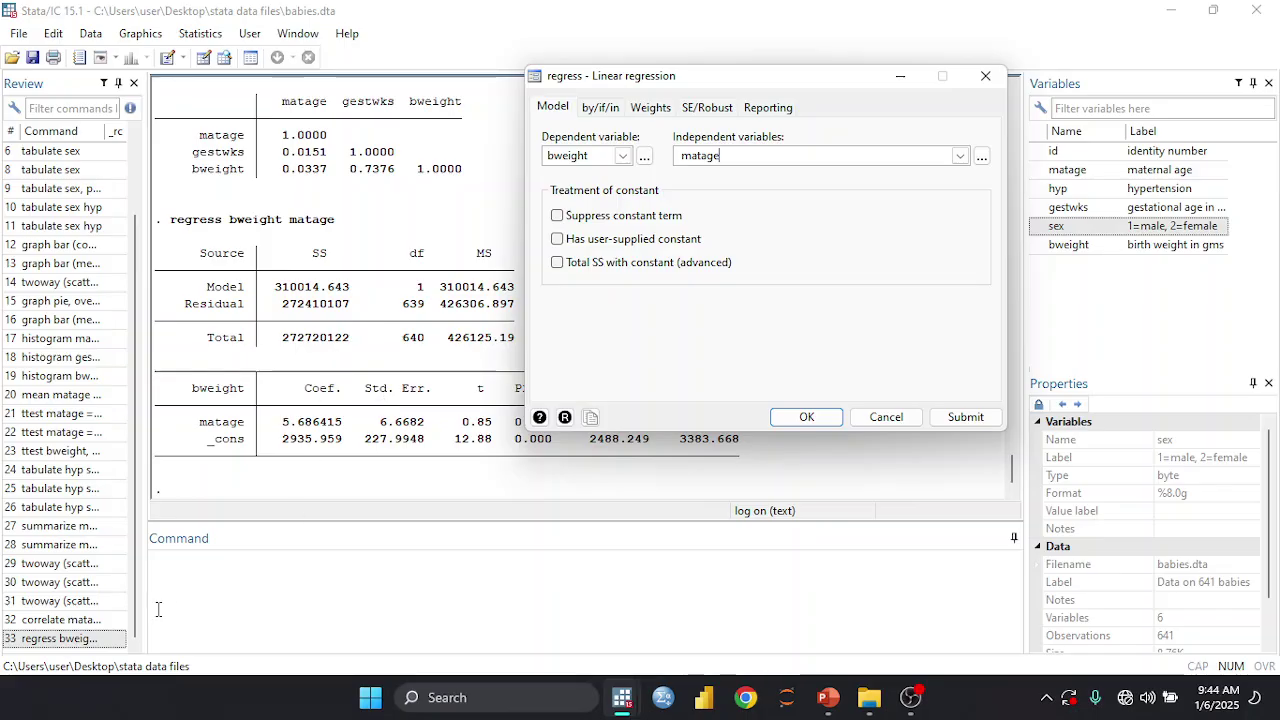
click(88, 645)
click(88, 645)
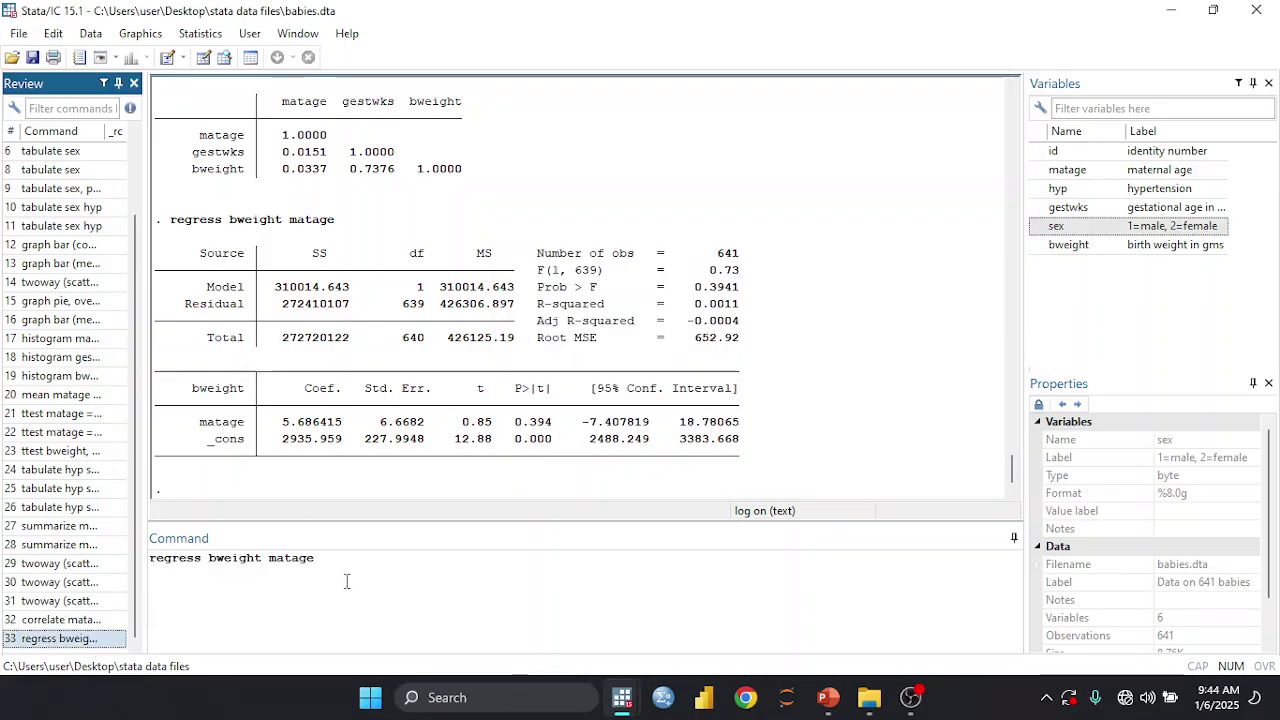
click(262, 560)
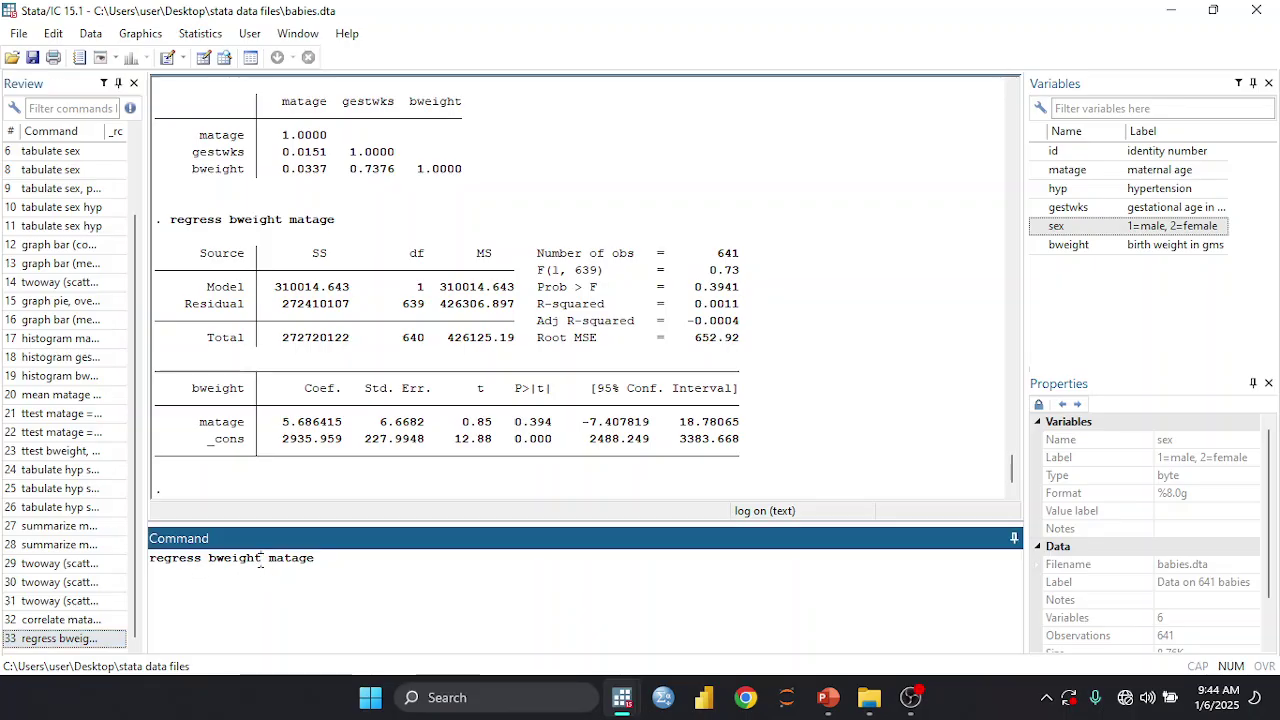
drag(262, 563, 211, 563)
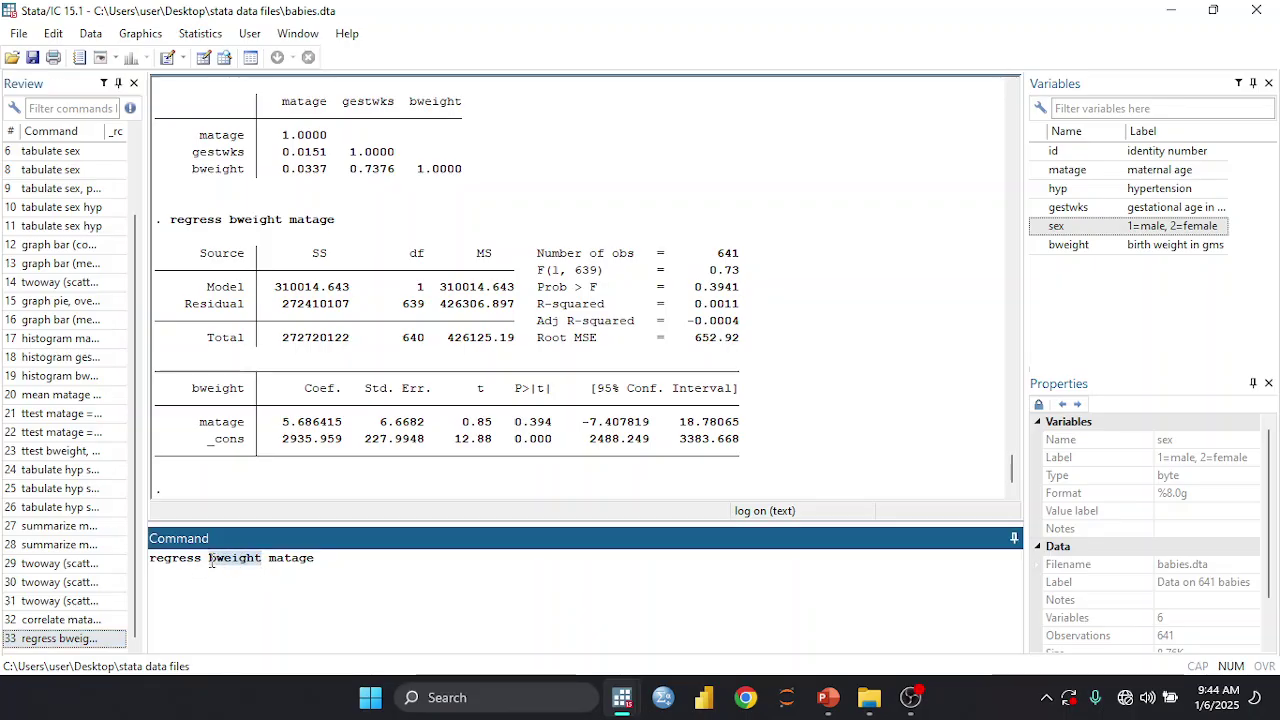
double_click(272, 562)
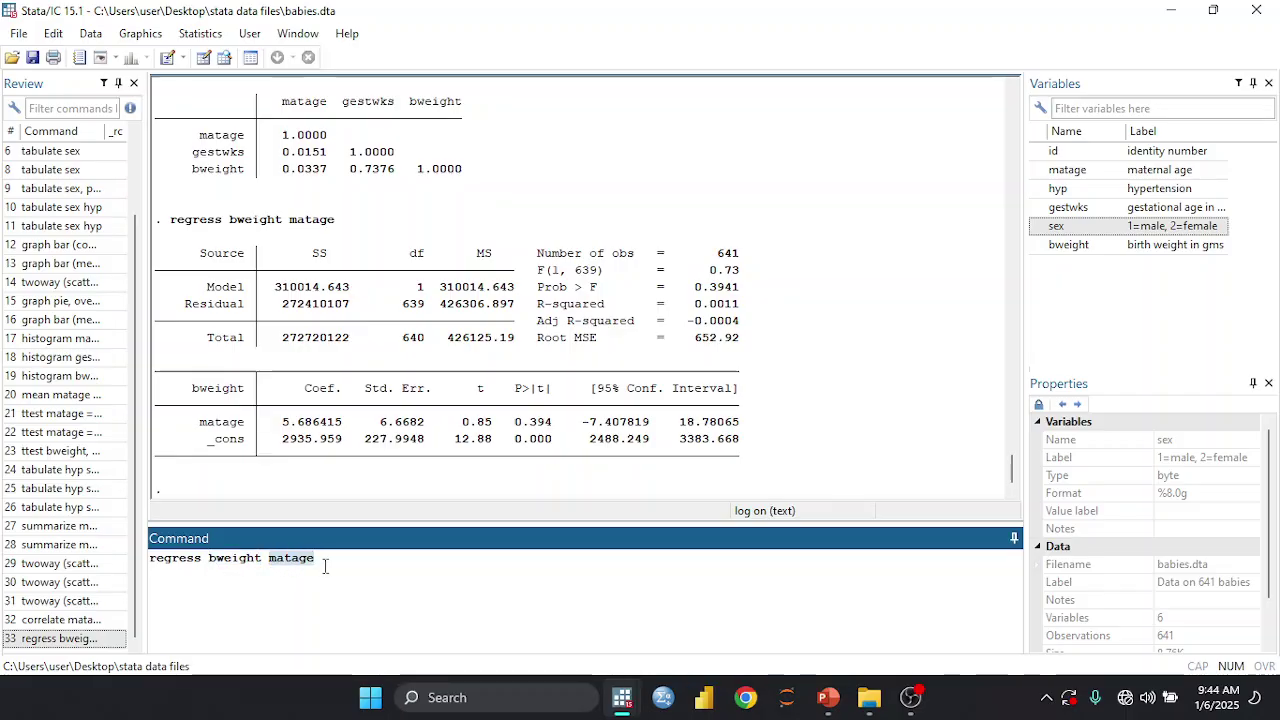
key(BackSpace)
key(BackSpace)
key(BackSpace)
key(BackSpace)
key(BackSpace)
key(BackSpace)
key(BackSpace)
key(BackSpace)
key(BackSpace)
key(BackSpace)
key(BackSpace)
key(BackSpace)
key(BackSpace)
key(BackSpace)
key(BackSpace)
key(BackSpace)
key(BackSpace)
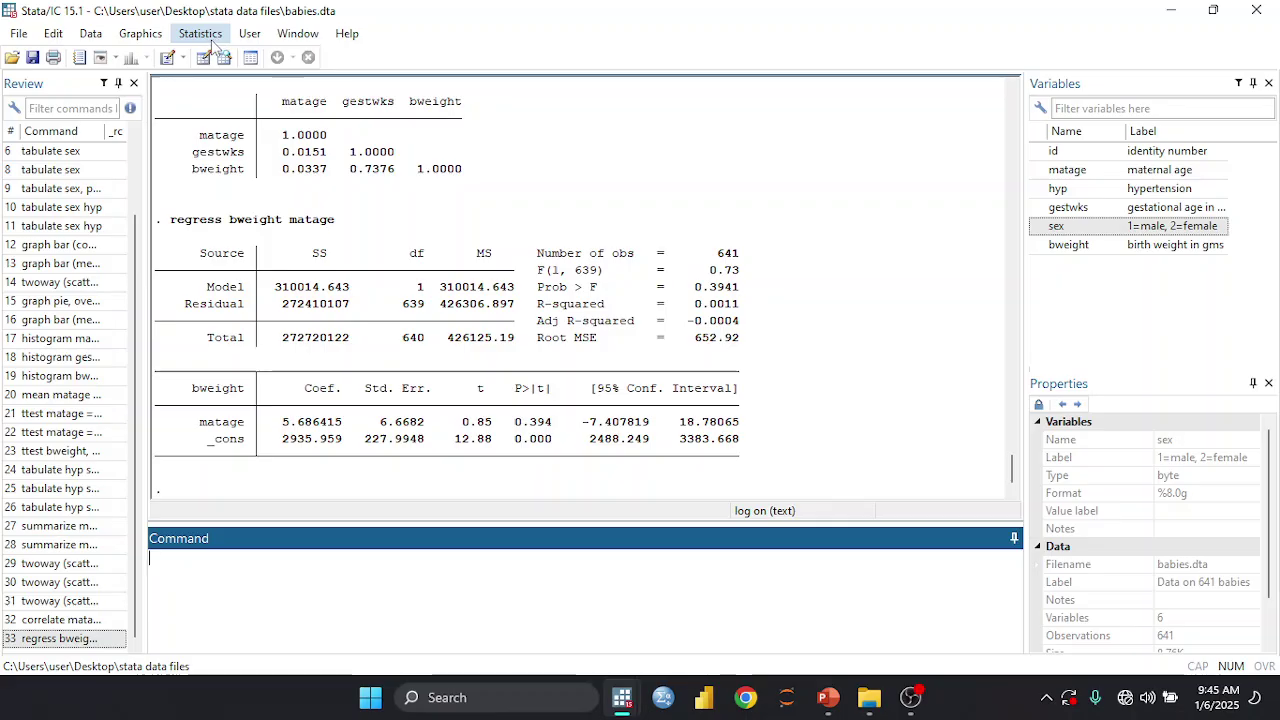
Step: Recall the last regress command, run it with gestwks in place of matage, and highlight the p-value of gestwks in the output
click(32, 642)
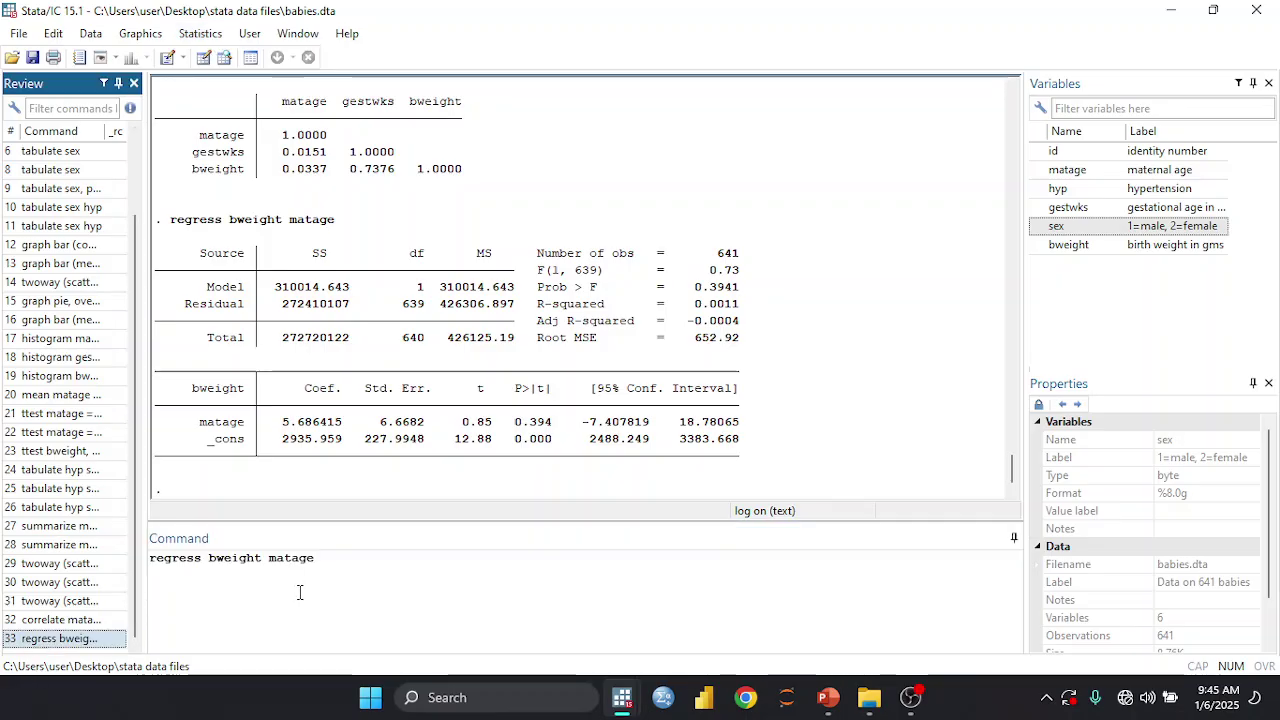
click(325, 563)
key(BackSpace)
key(BackSpace)
key(BackSpace)
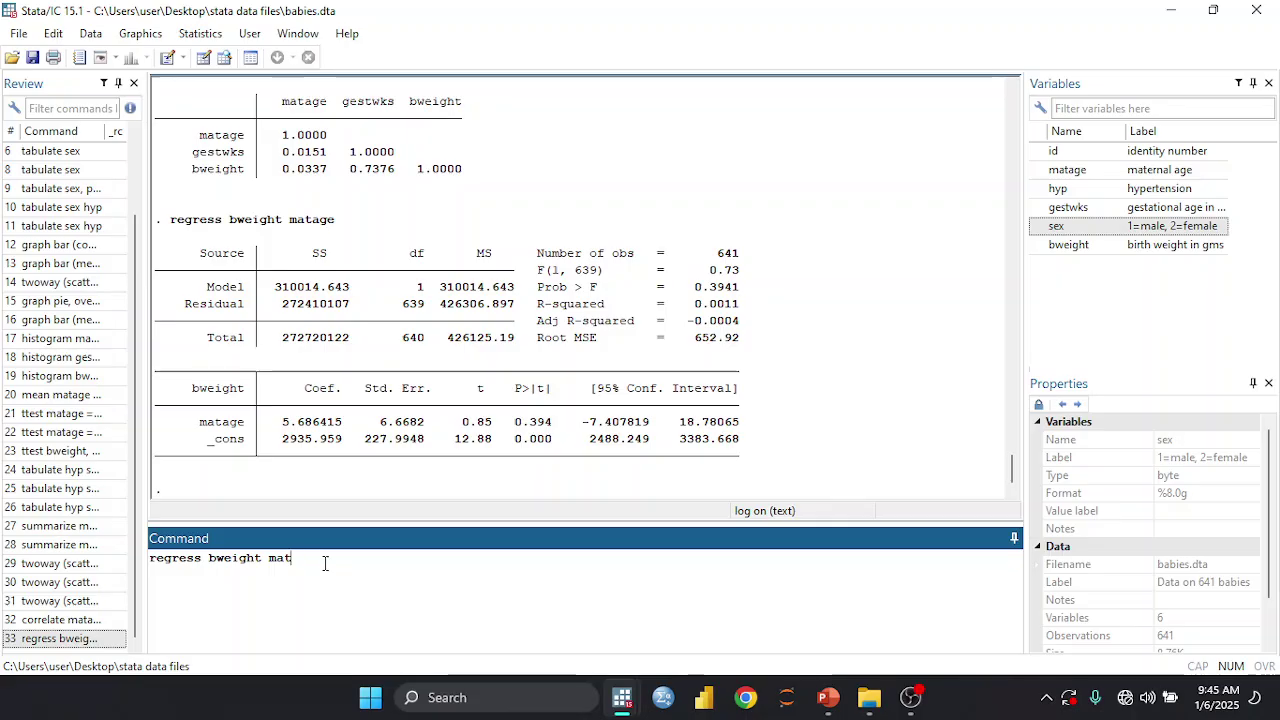
key(BackSpace)
click(1095, 212)
double_click(1095, 212)
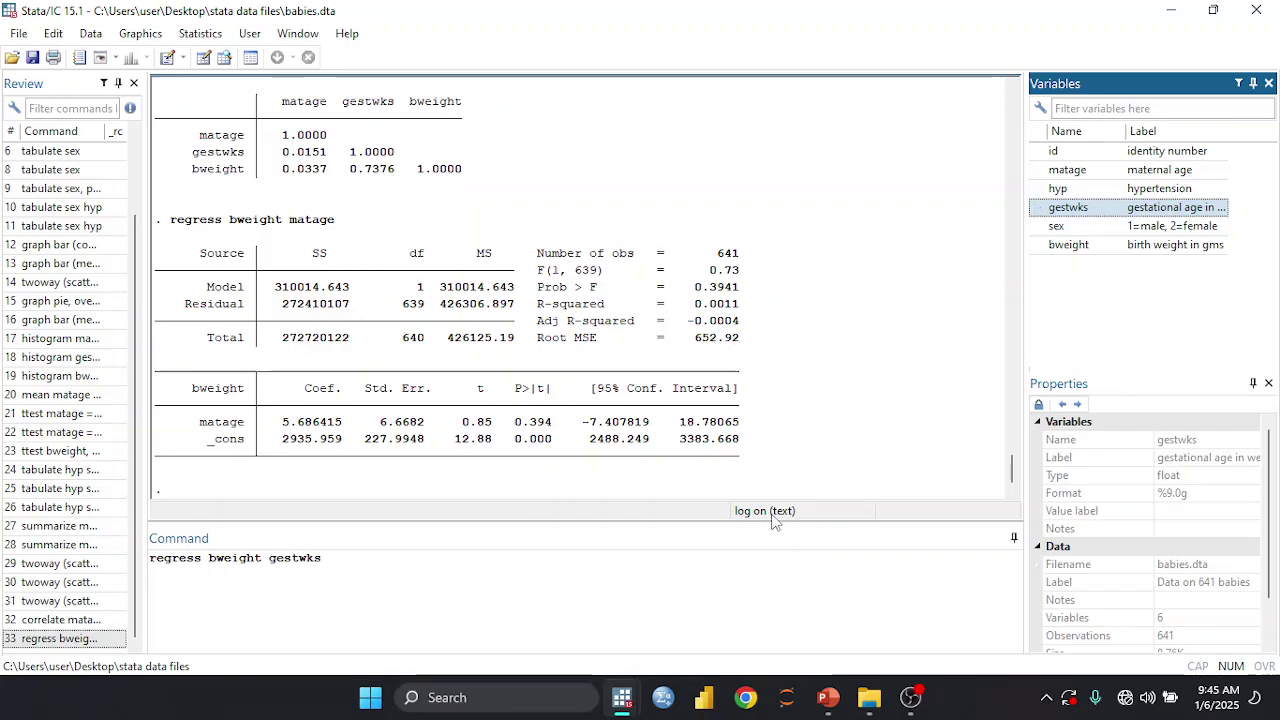
click(603, 580)
key(Return)
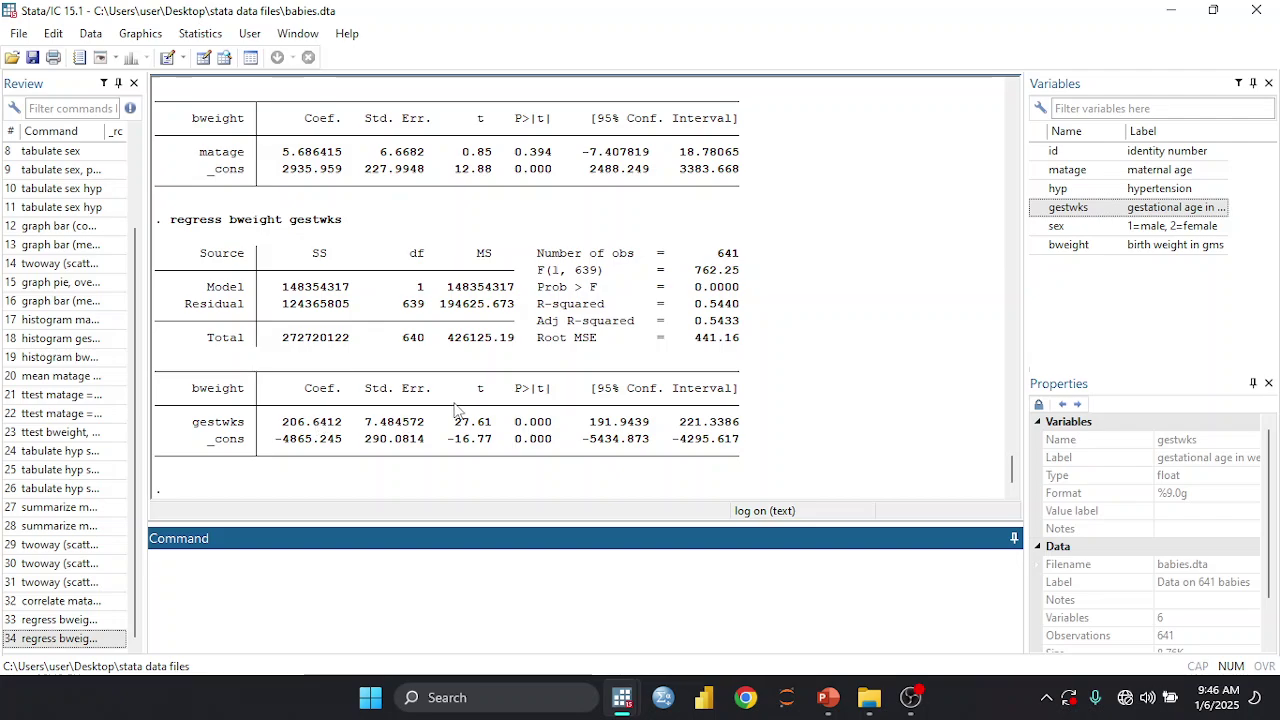
drag(514, 424, 557, 428)
click(556, 428)
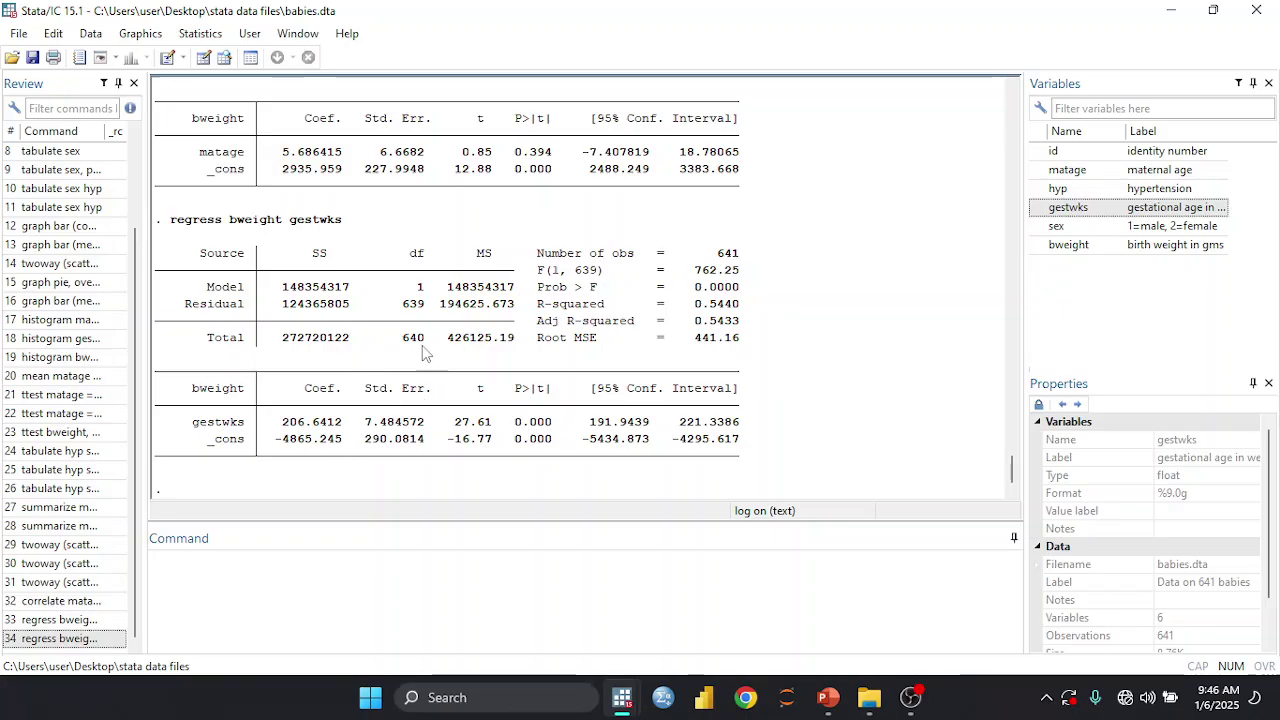
Step: Fit a multiple linear regression of bweight on both matage and gestwks by adding gestwks to the independent variables
click(245, 556)
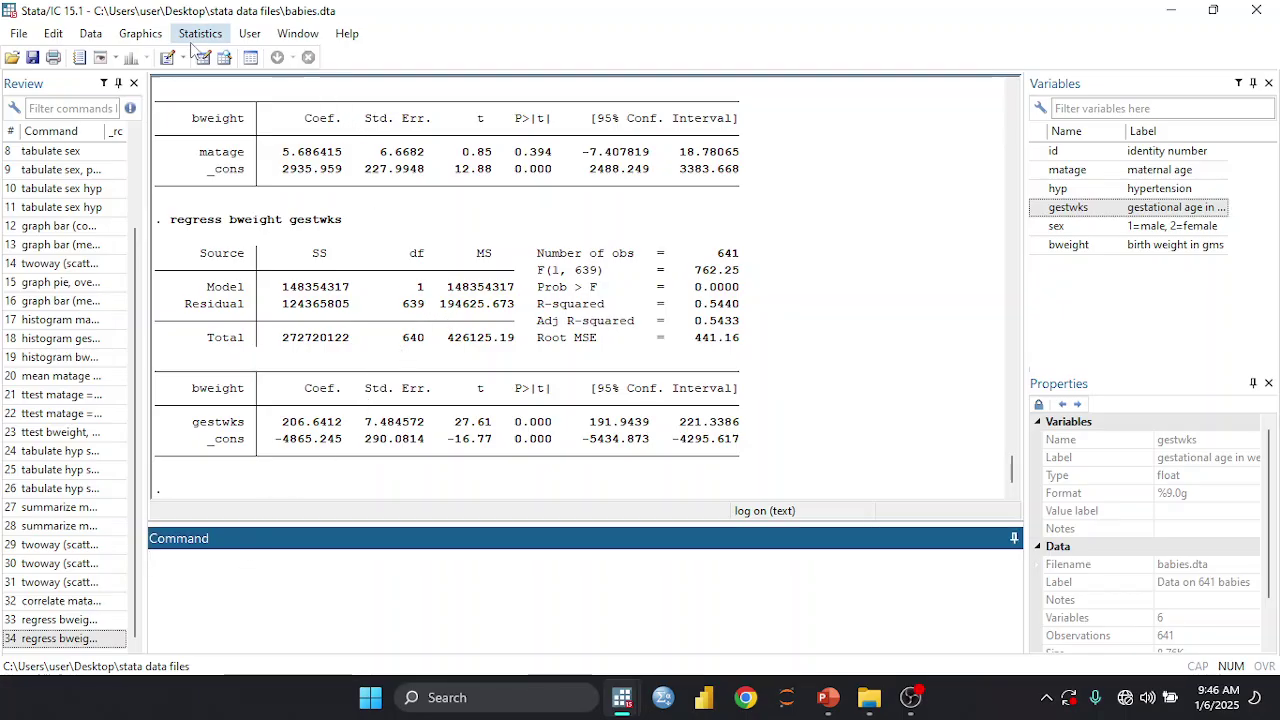
click(197, 38)
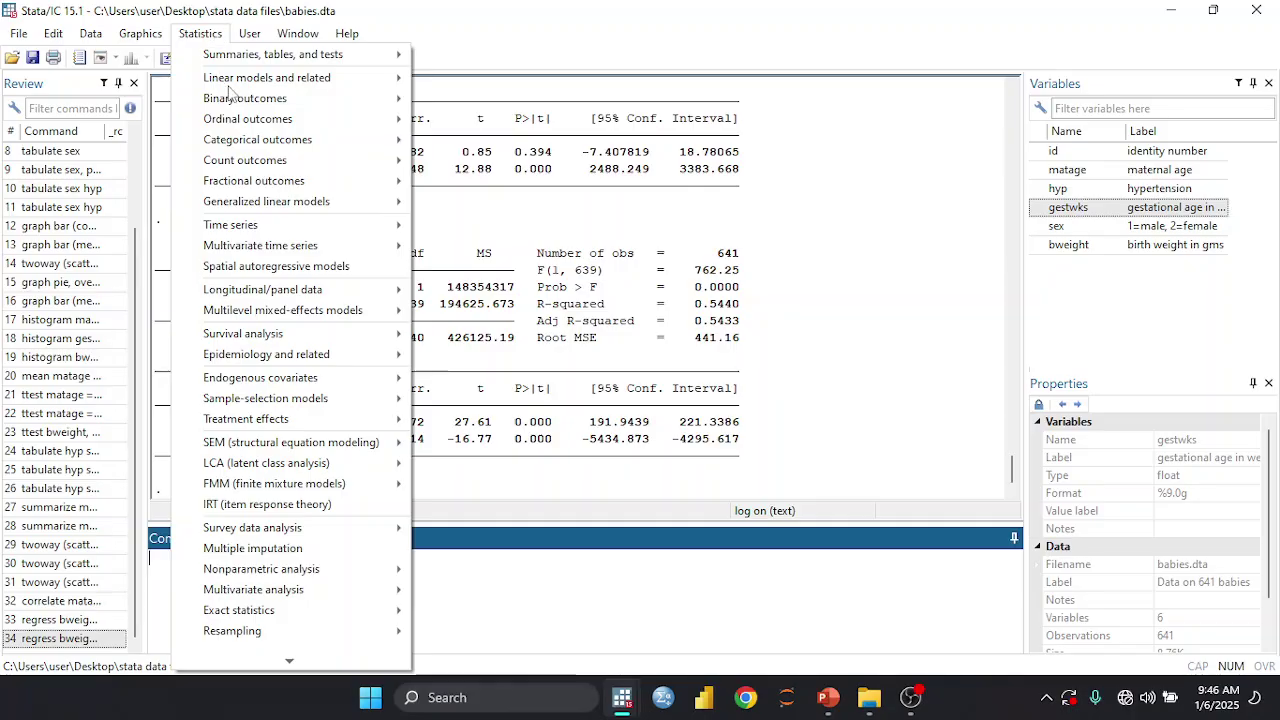
mouse_move(245, 87)
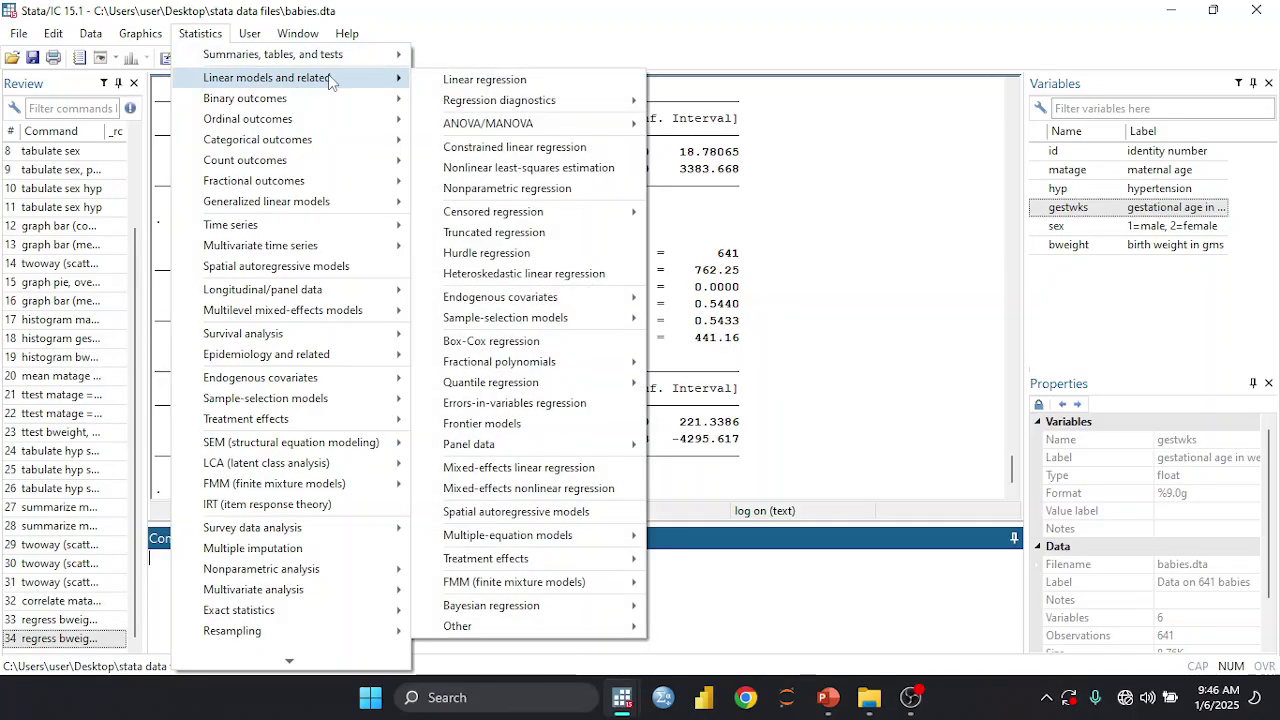
click(480, 79)
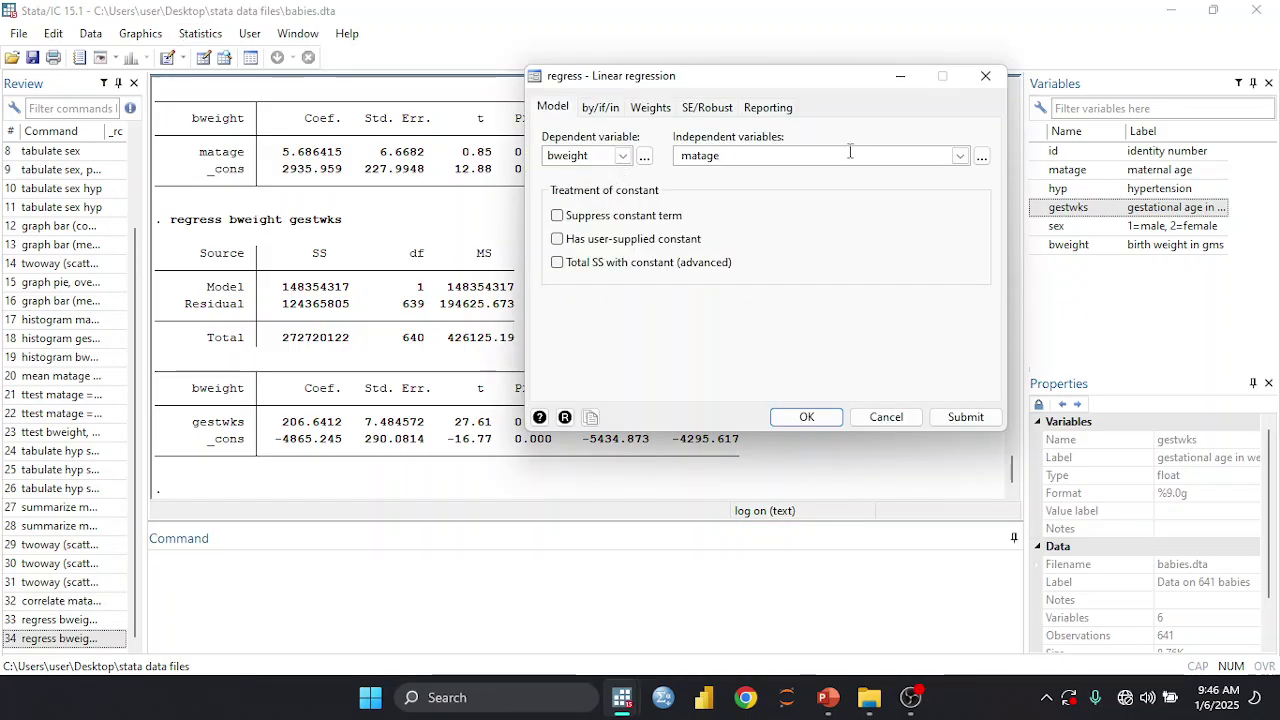
click(960, 156)
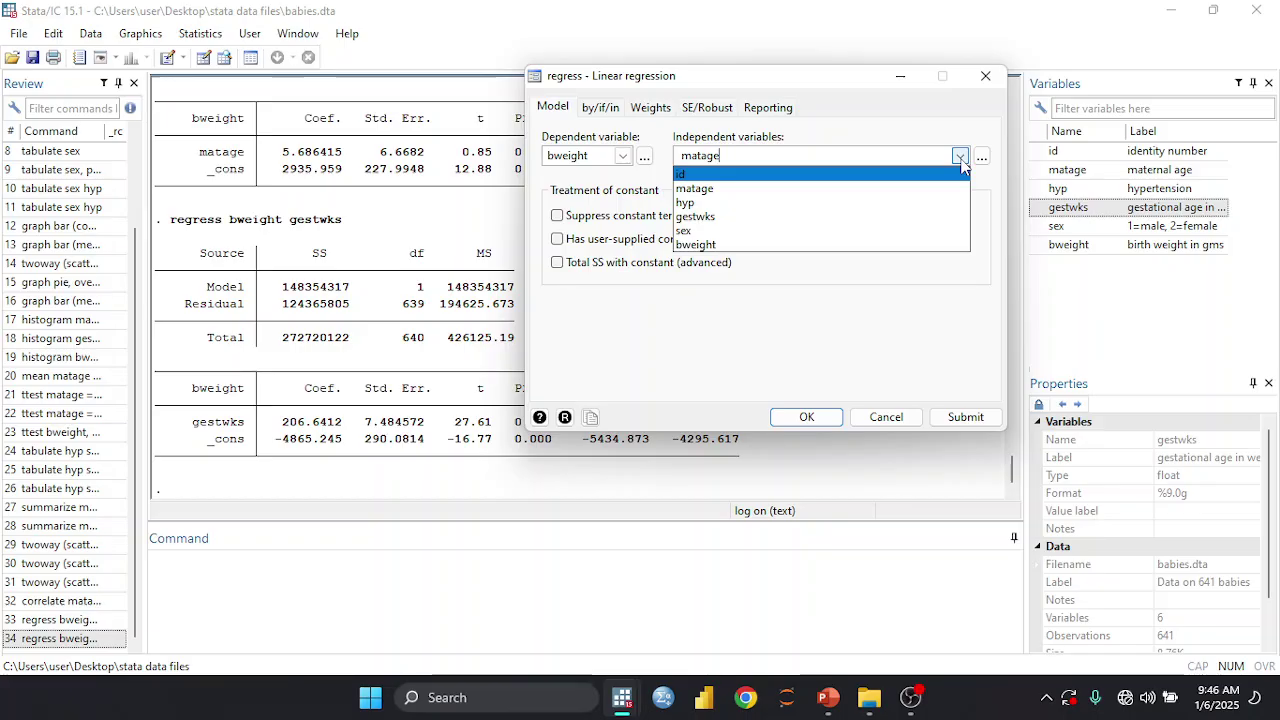
click(900, 219)
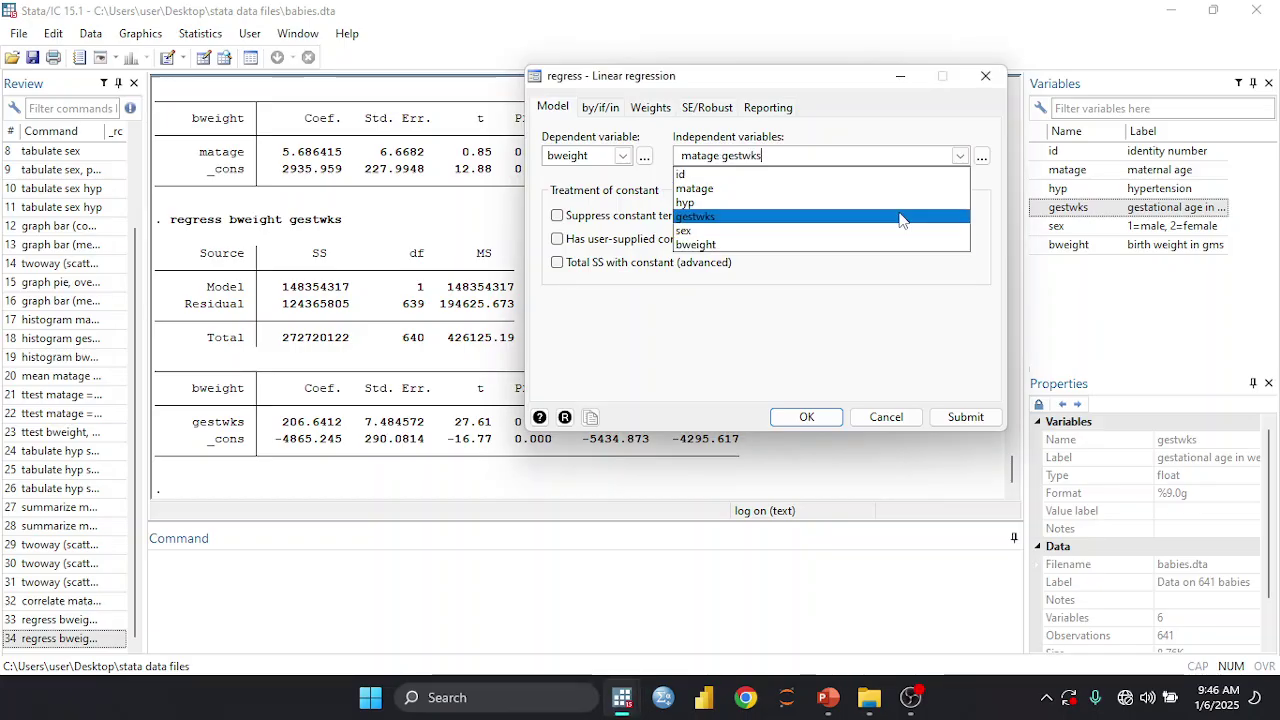
click(812, 420)
click(808, 417)
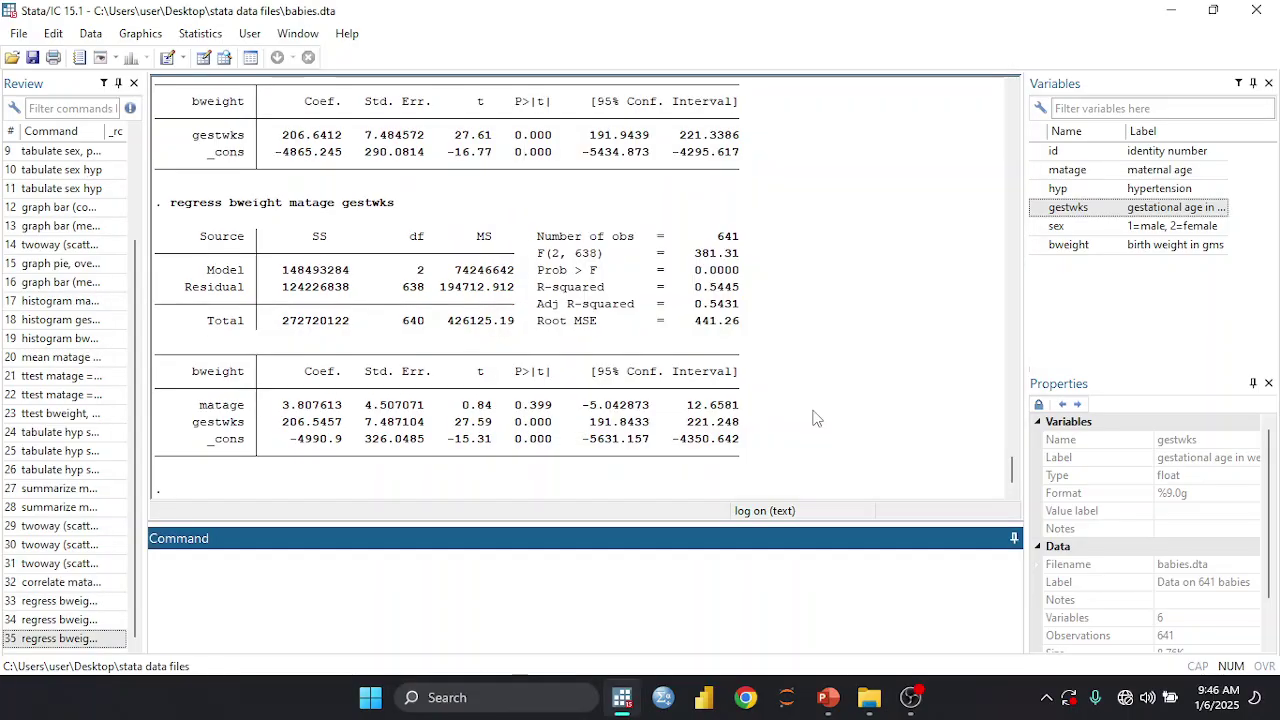